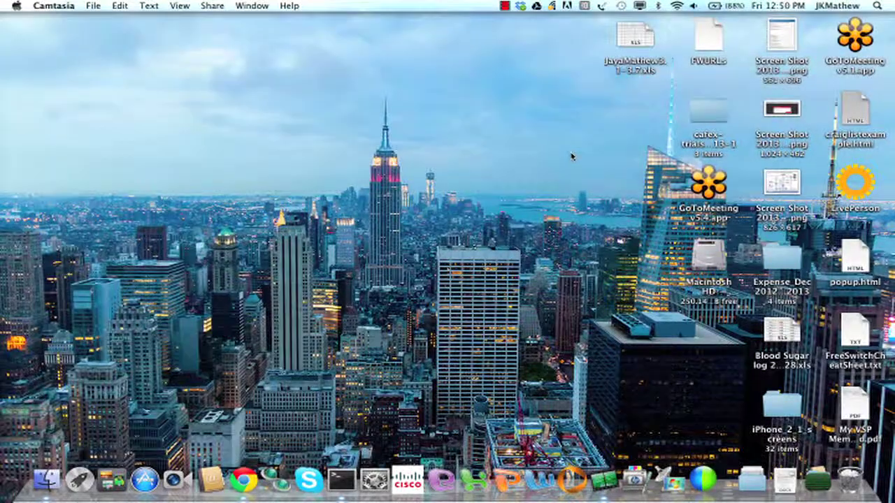
Move the cafex-trials folder from the user's home folder to the Trash and close the Finder window
left_click(47, 480)
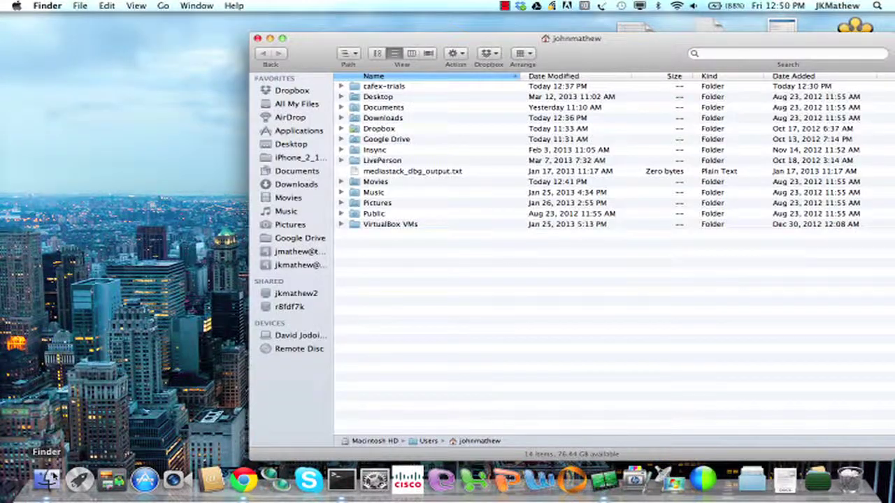
left_click(288, 338)
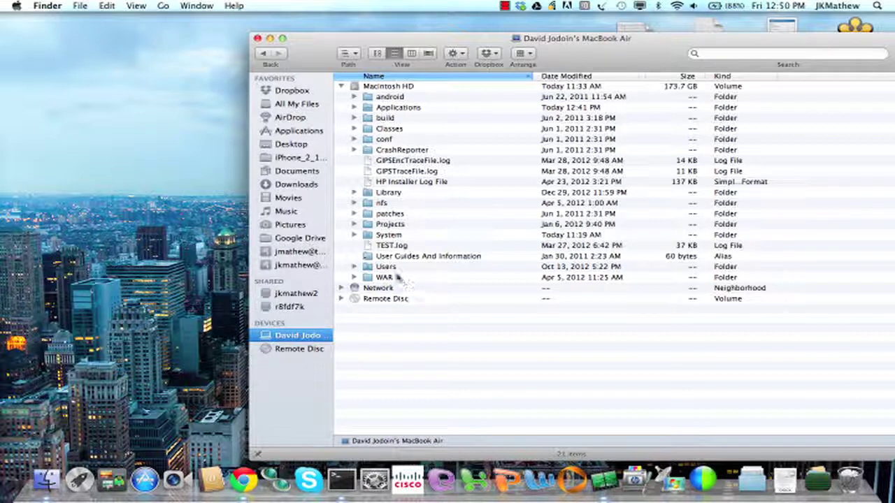
double_click(392, 269)
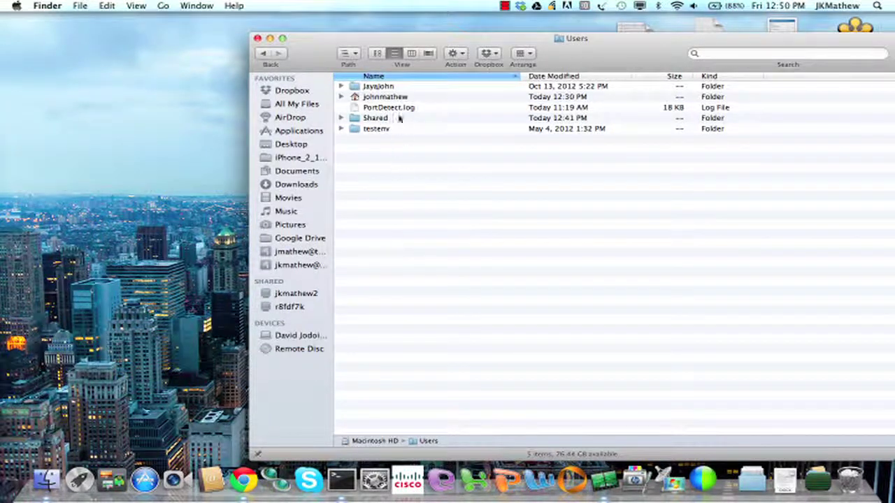
double_click(403, 97)
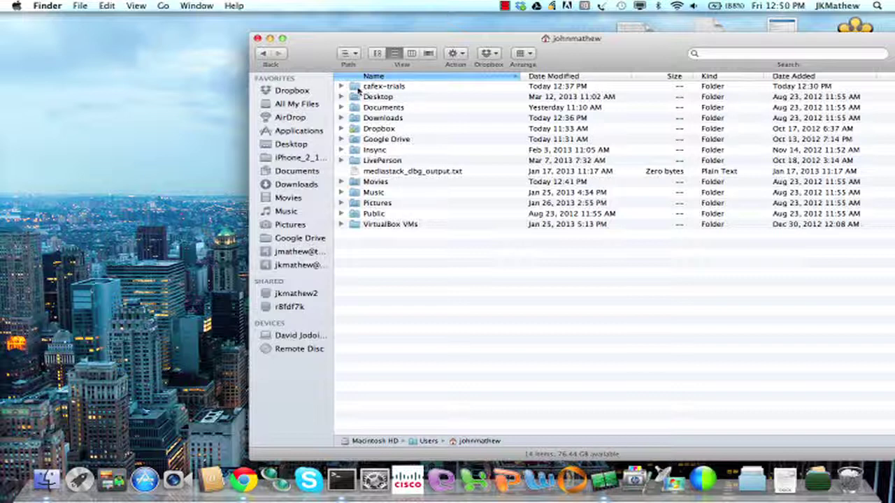
left_click_drag(359, 85, 848, 475)
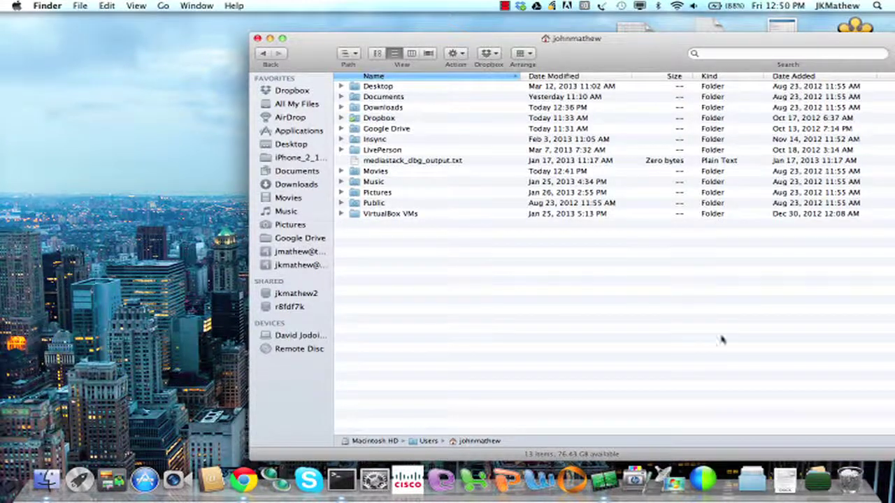
left_click(257, 39)
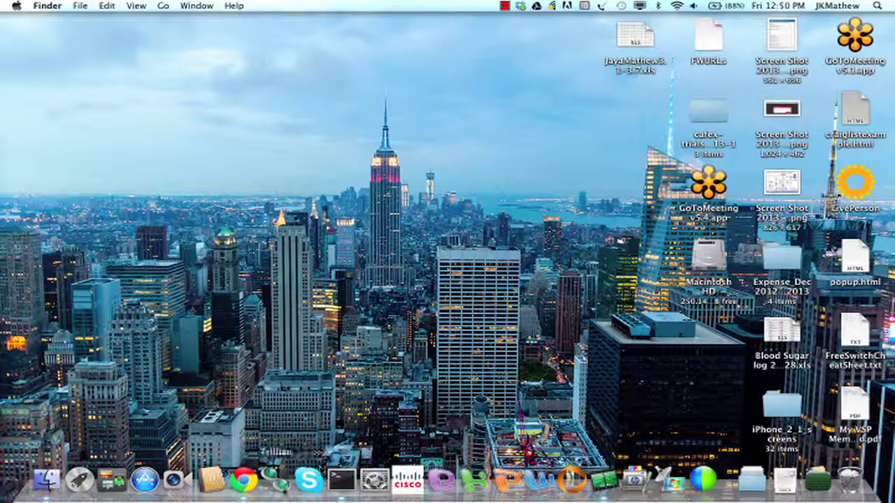
Switch to Chrome and open the CafeX Releases page at cafex.thrupoint.com/releases/
left_click(244, 480)
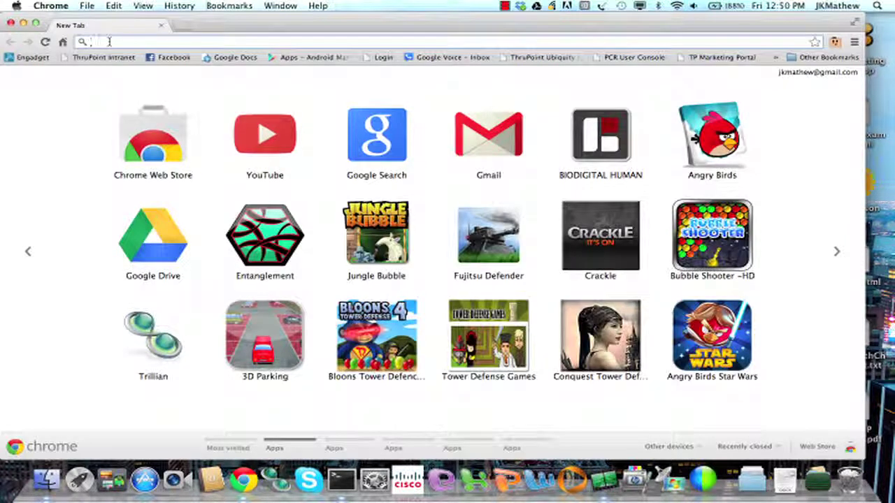
type("cafex.thrupoint.com/releases/")
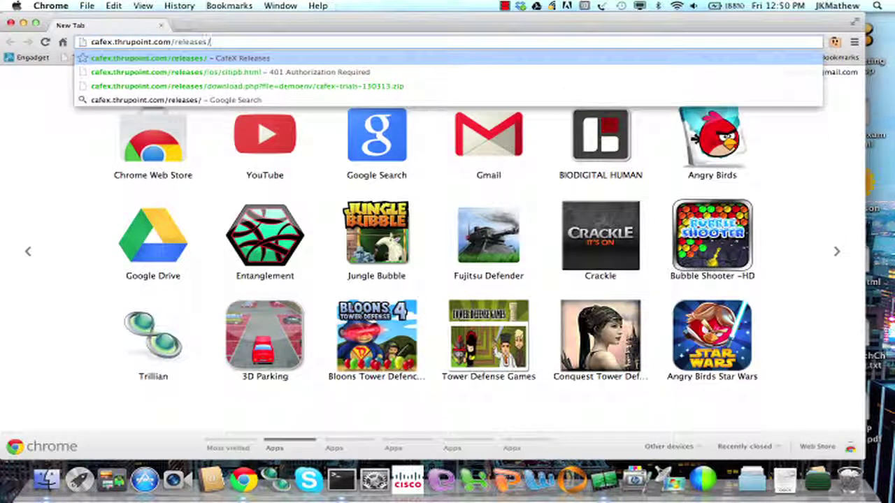
key("Return")
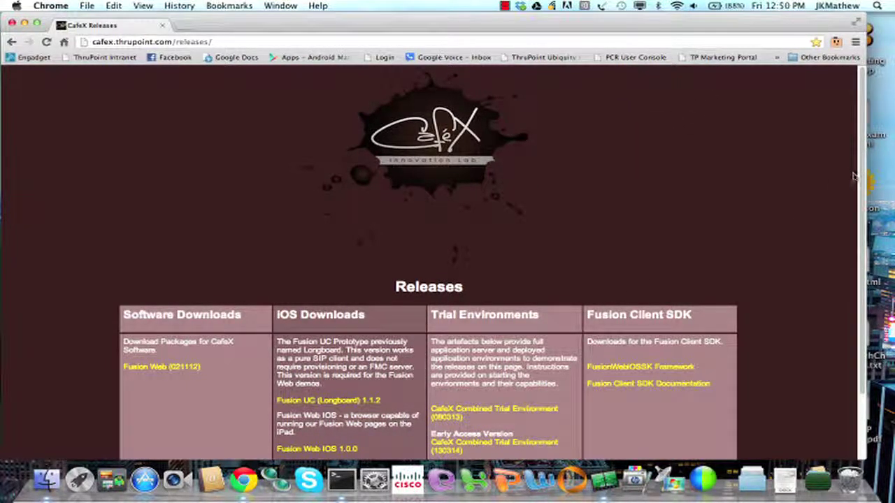
Download the early access version of the CafeX Combined Trial Environment (130314)
scroll(850, 181, "down", 3)
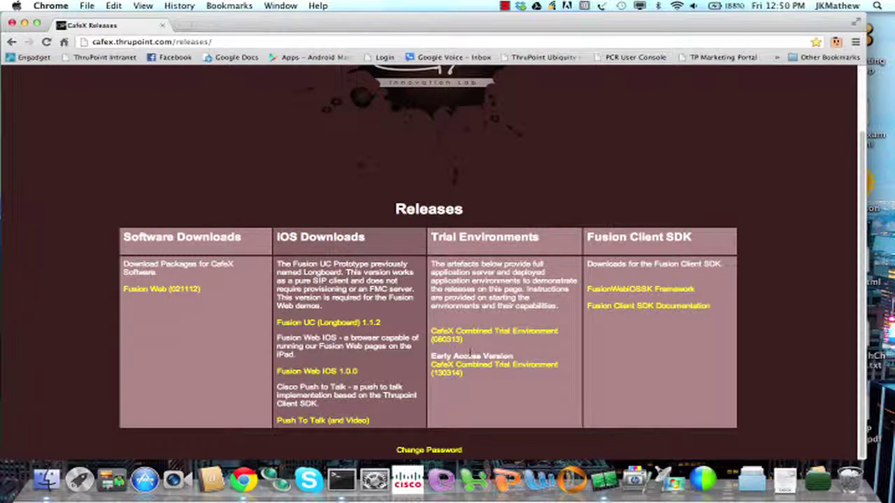
left_click(481, 374)
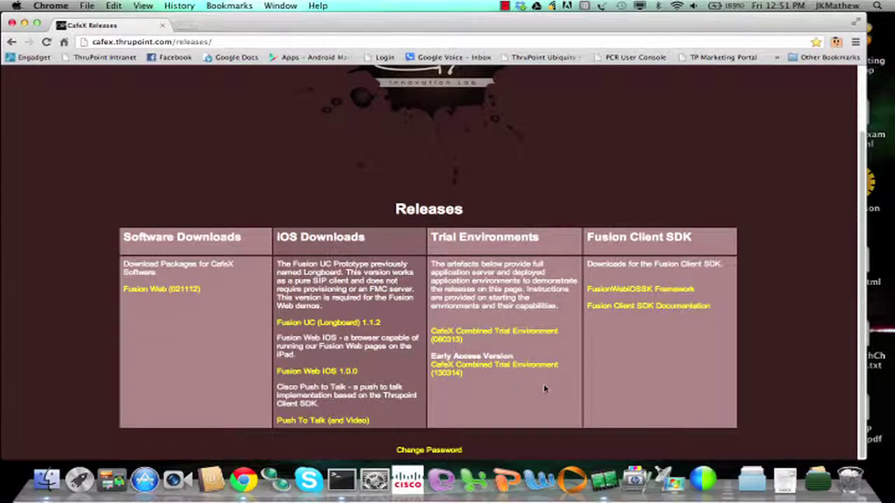
left_click(492, 369)
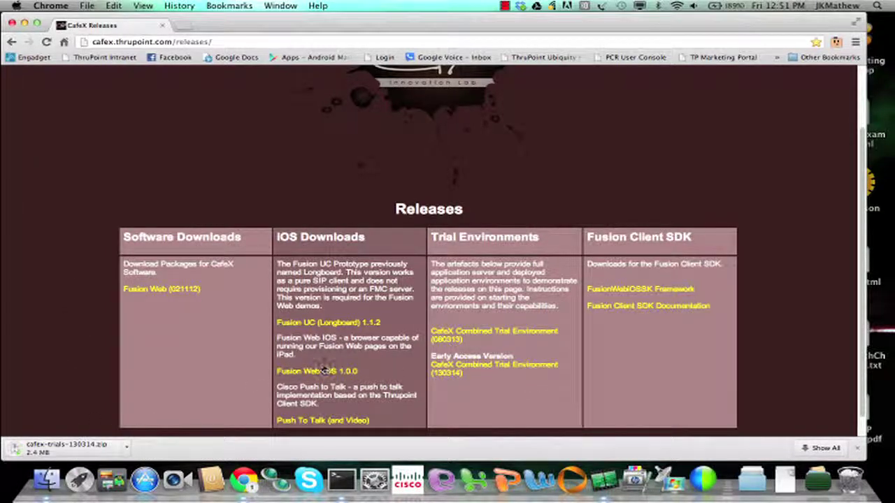
left_click(505, 6)
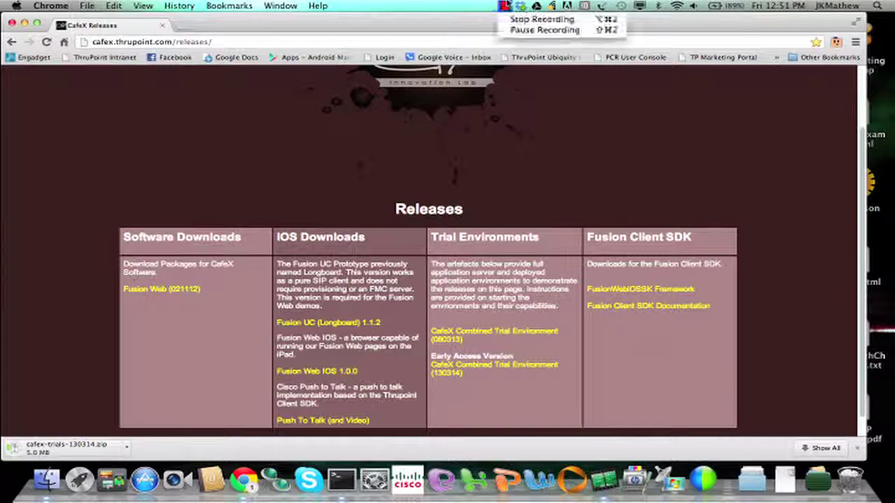
left_click(516, 32)
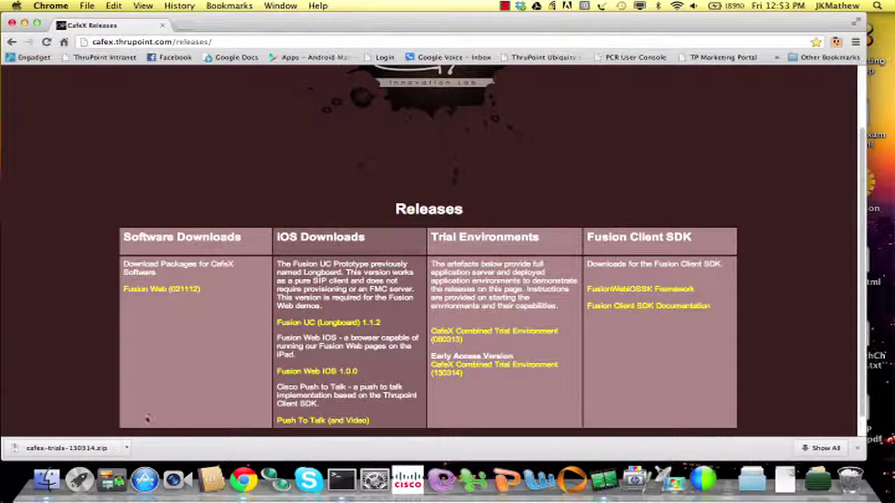
Reveal the downloaded cafex-trials-130314.zip in Finder, extract it and open the extracted cafex-trials-130314 folder
left_click(127, 449)
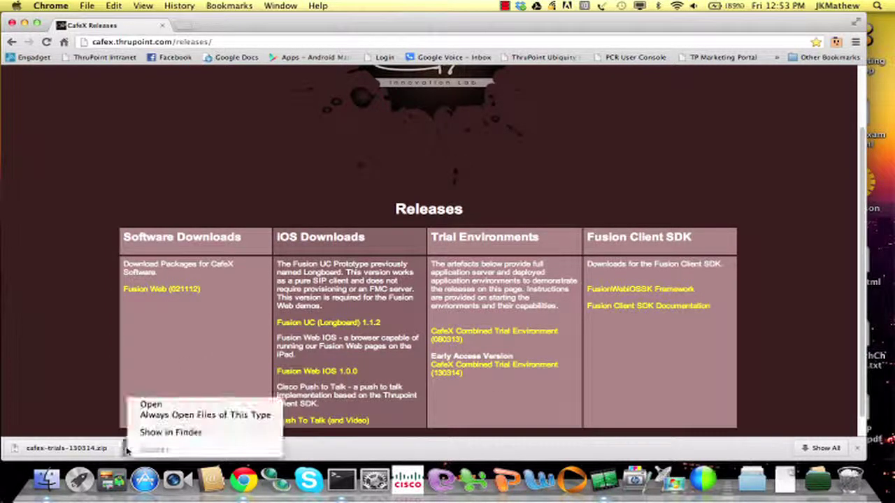
left_click(171, 433)
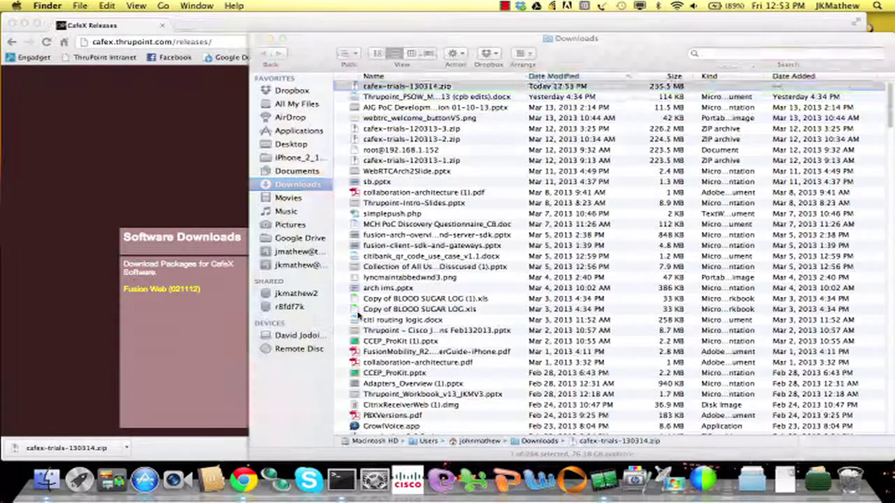
double_click(430, 89)
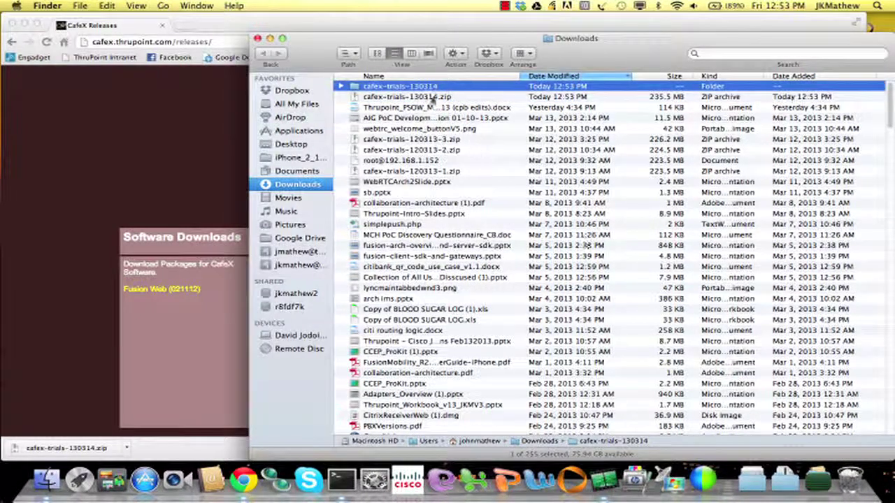
double_click(356, 89)
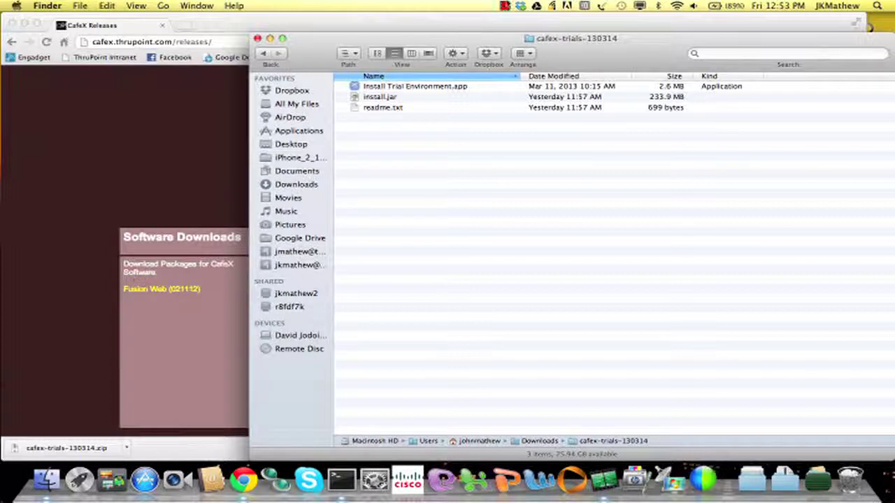
left_click(504, 6)
left_click(513, 31)
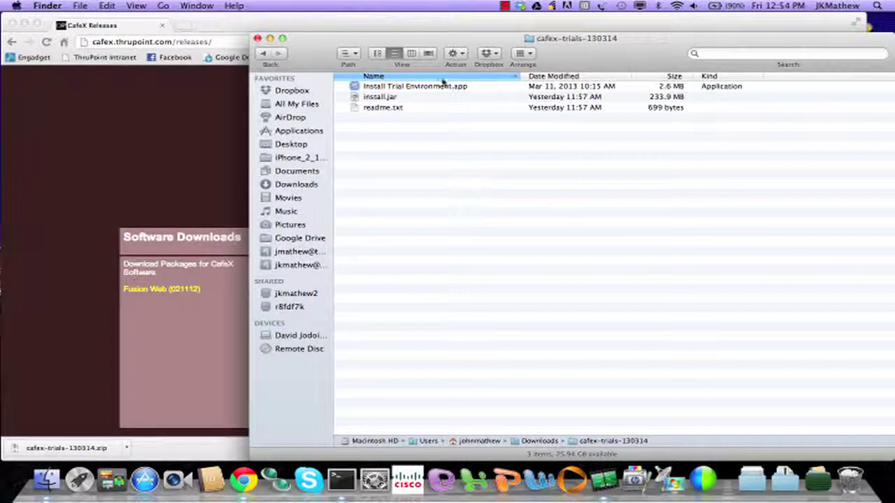
Launch Install Trial Environment.app and allow the downloaded application to open
left_click(421, 87)
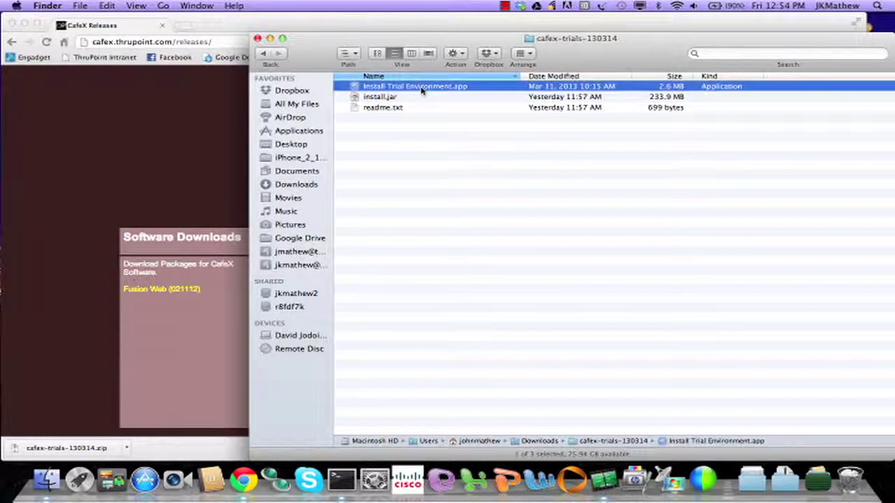
double_click(422, 87)
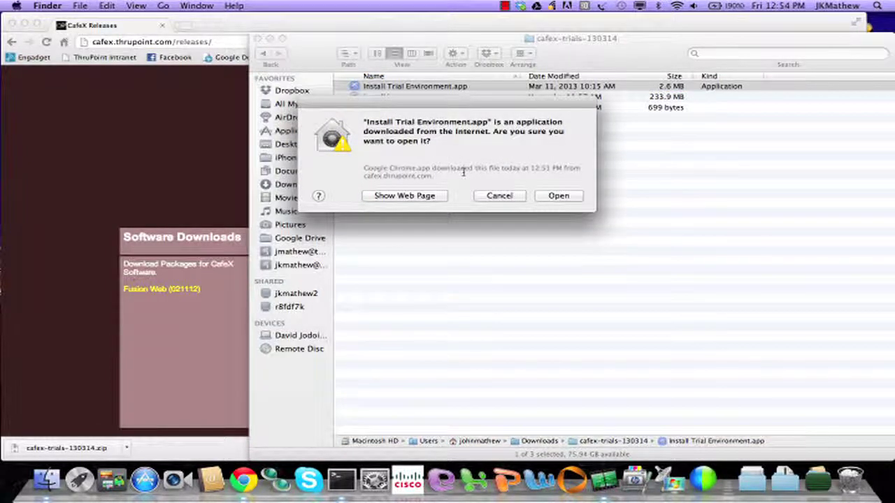
left_click(567, 198)
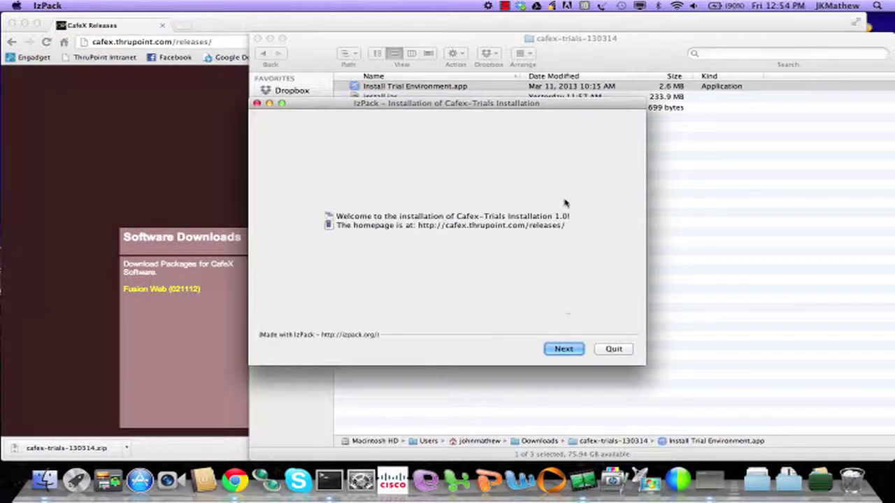
Go through the installer's introduction and install to the default cafex-trials path, approving creation of the target directory
left_click(566, 350)
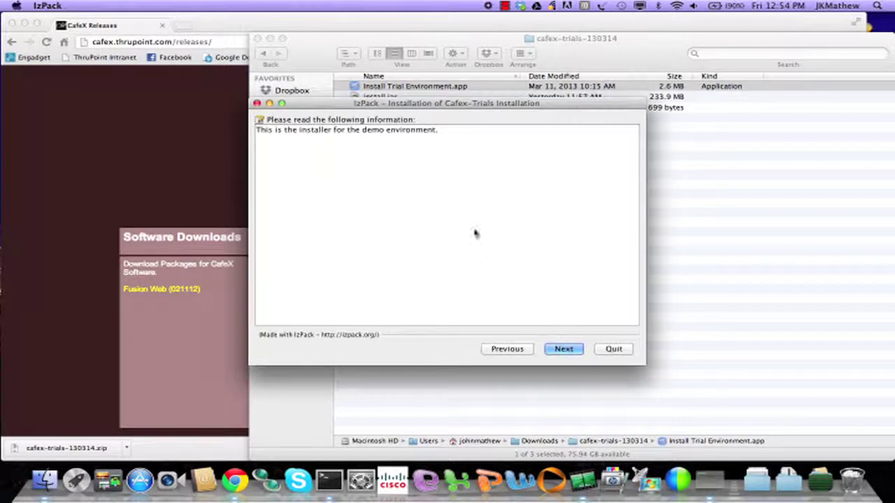
left_click(565, 354)
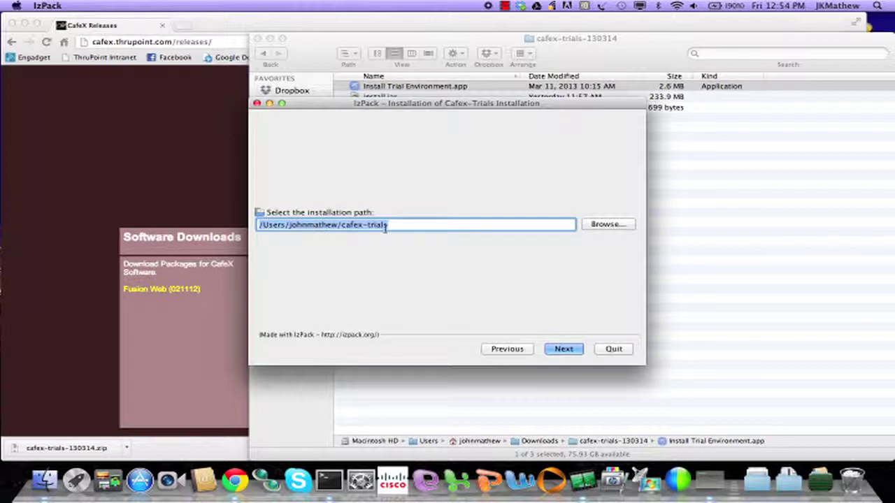
left_click(565, 350)
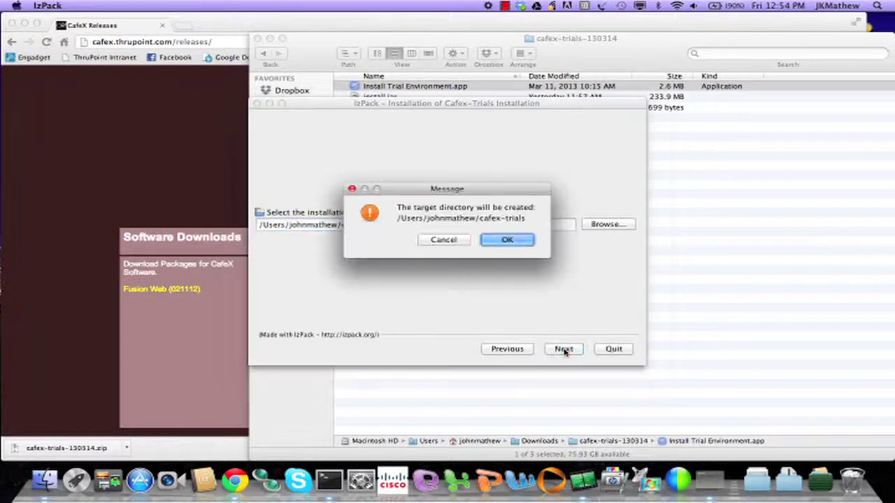
left_click(514, 242)
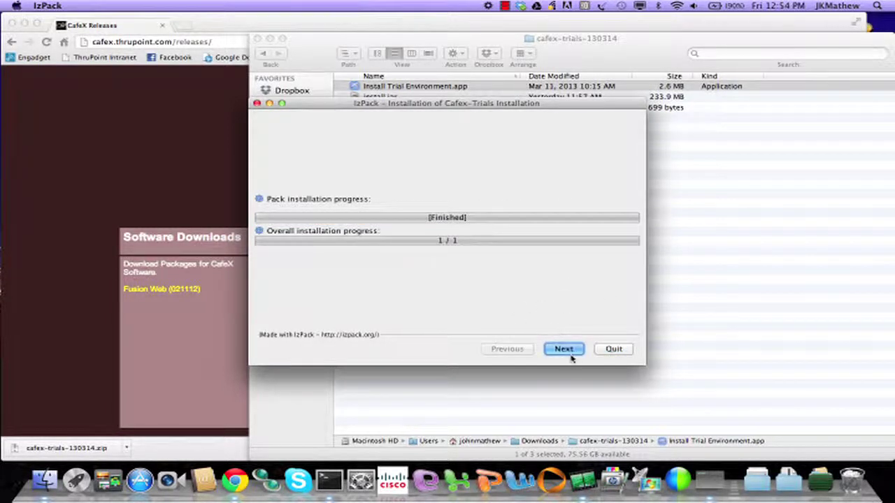
Authorize the library installation with the account password and finish the Cafex-Trials installer
left_click(564, 349)
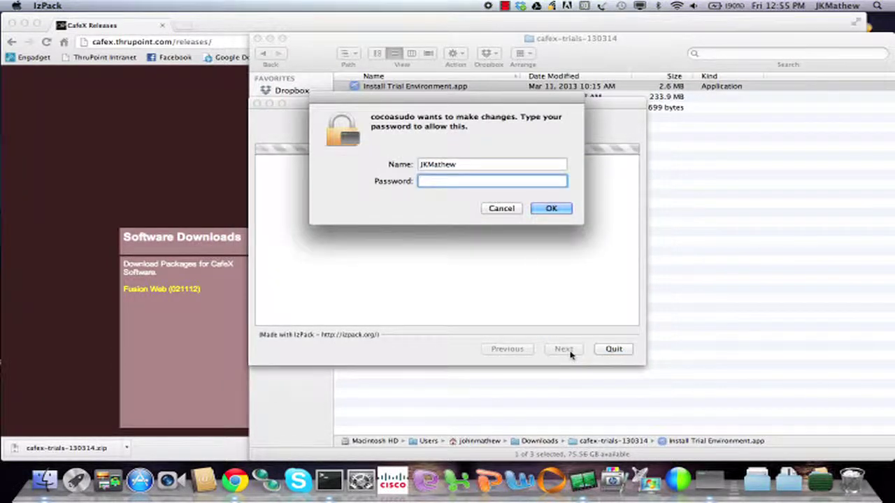
type("••••••••••••••")
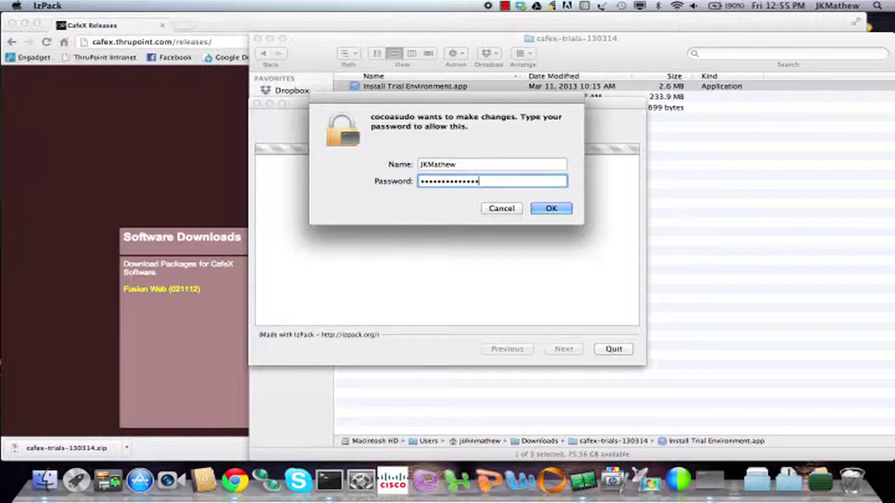
key("Return")
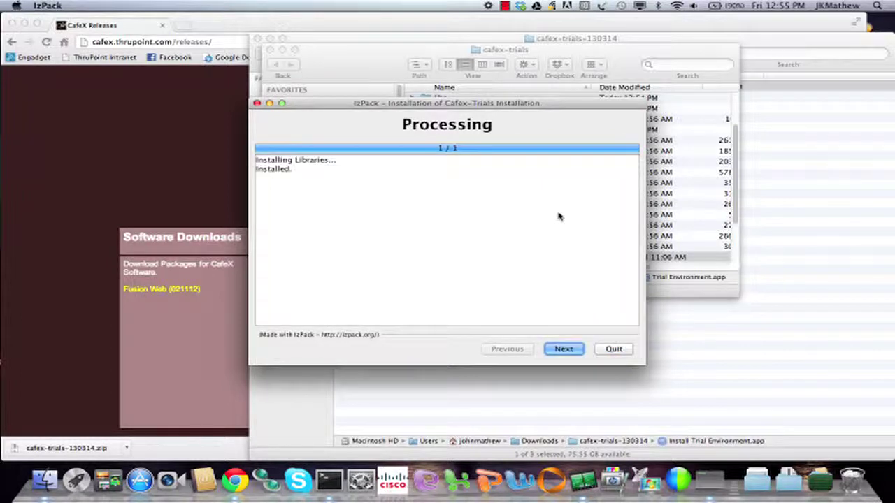
left_click(564, 349)
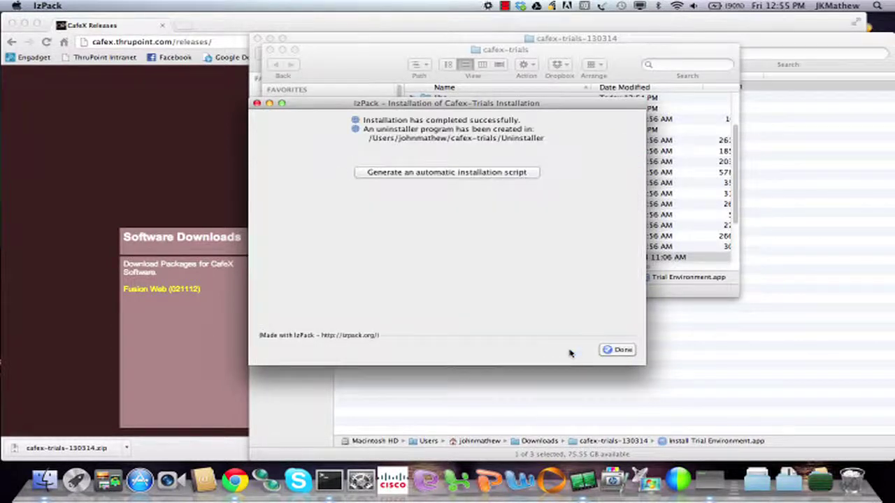
left_click(629, 353)
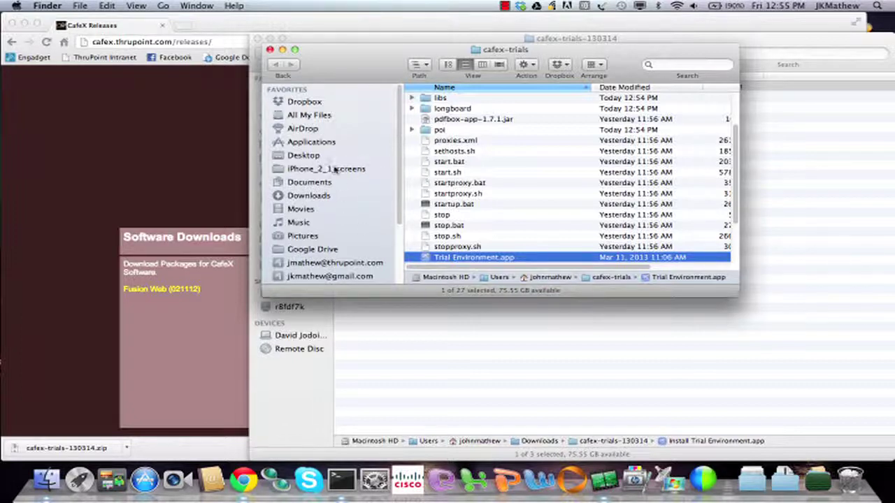
Locate Trial Environment.app in the Applications folder and close that Finder window
left_click(315, 143)
scroll(578, 207, "down", 3)
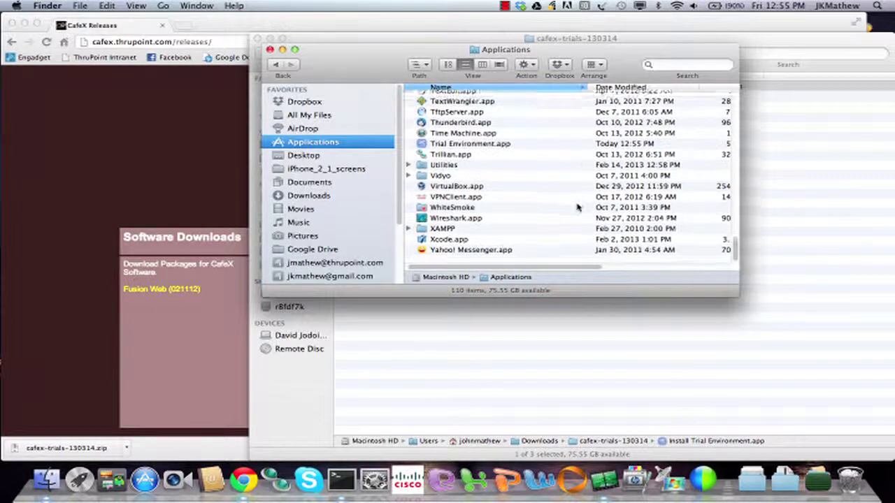
scroll(578, 207, "up", 1)
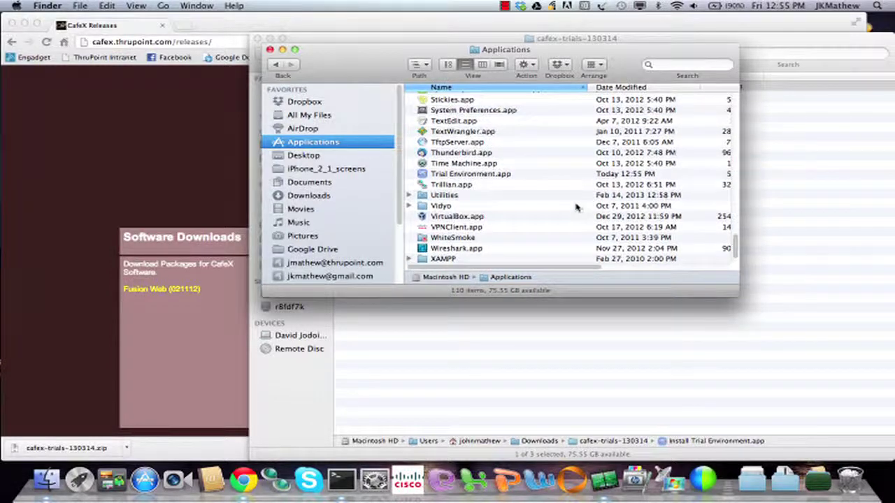
left_click(478, 175)
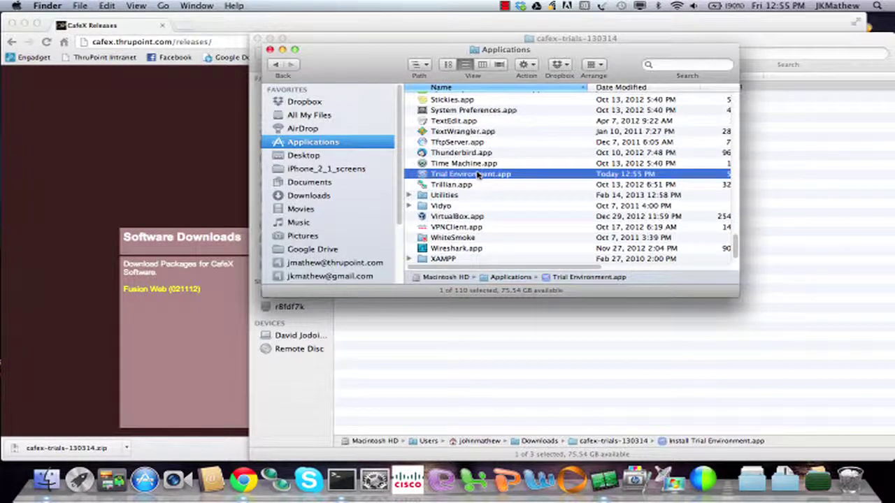
left_click(270, 50)
Find Trial Environment.app among the installed applications and launch it
left_click(819, 480)
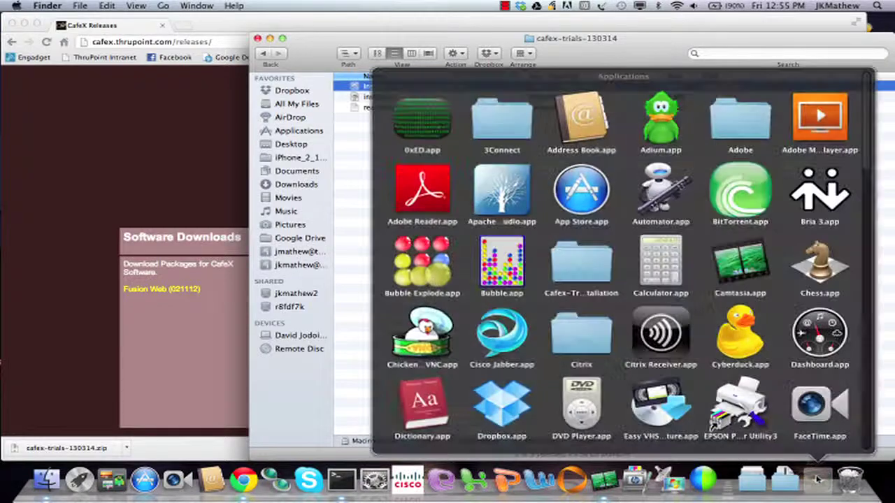
scroll(724, 343, "down", 4)
scroll(724, 343, "down", 10)
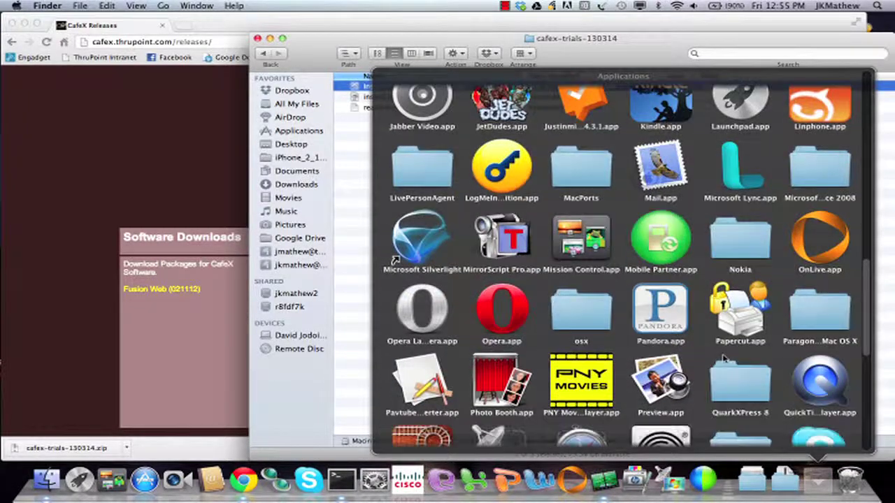
scroll(664, 320, "down", 3)
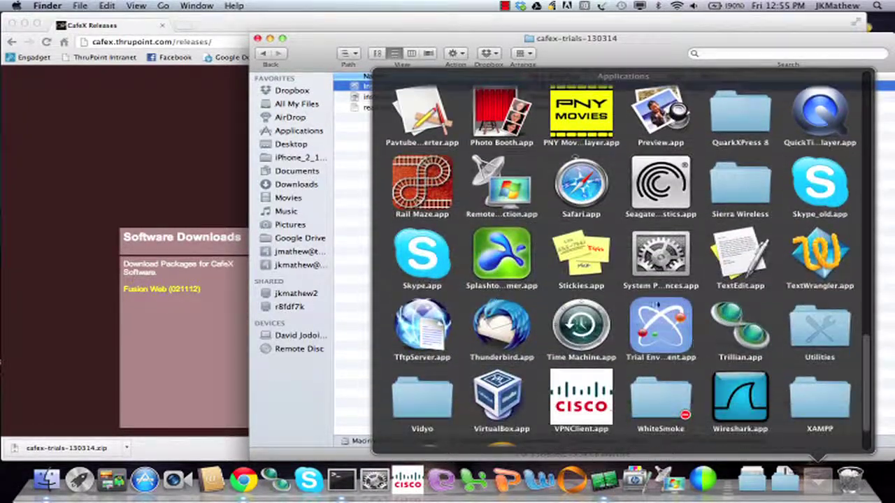
left_click(661, 326)
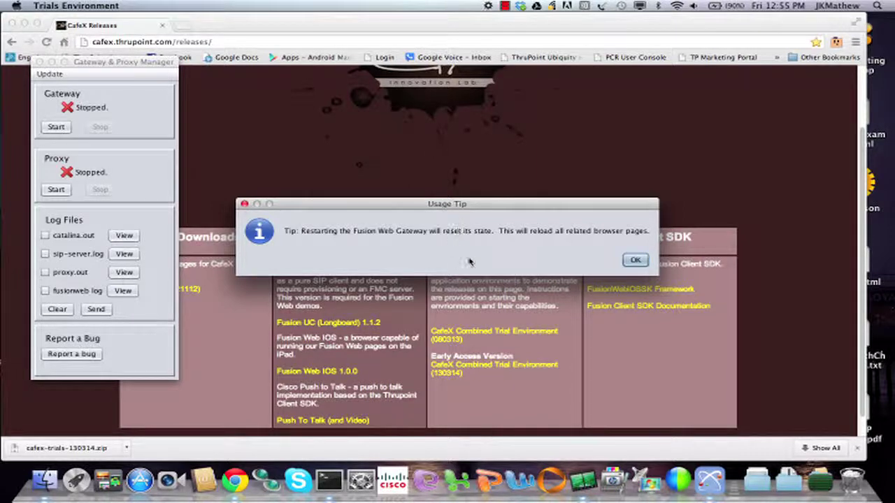
Dismiss the usage tip and start both the proxy and the gateway
left_click(635, 261)
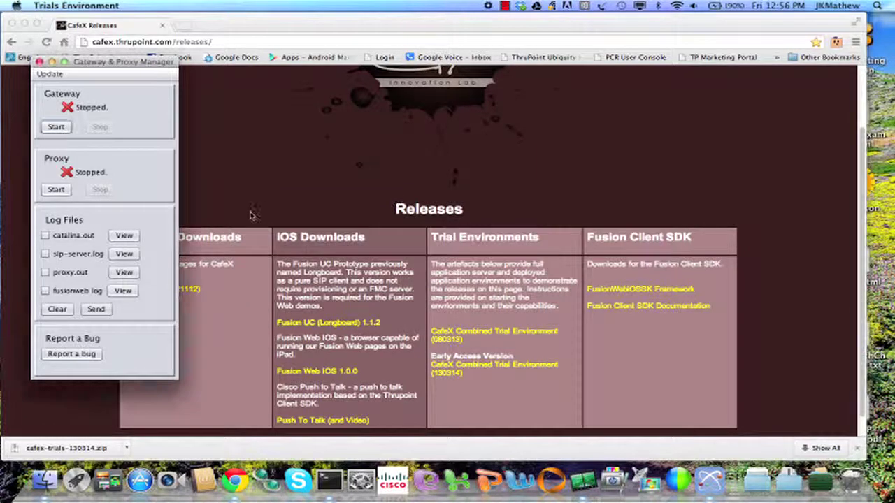
left_click(60, 190)
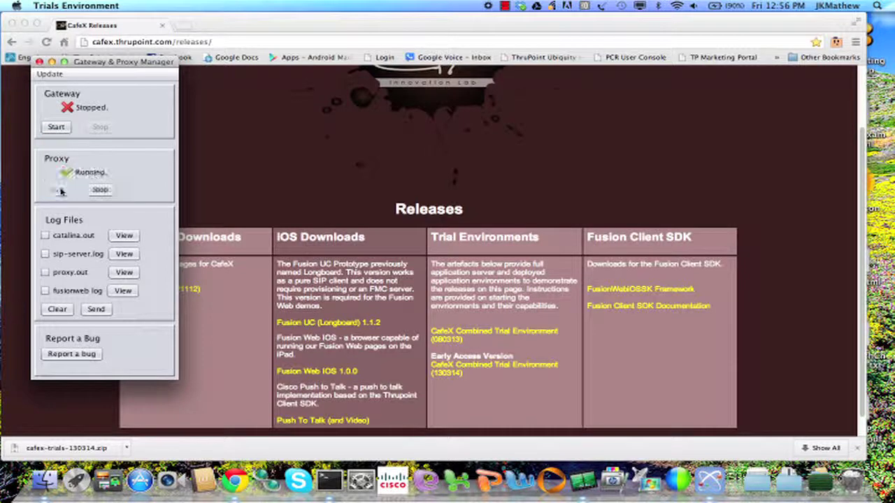
left_click(59, 131)
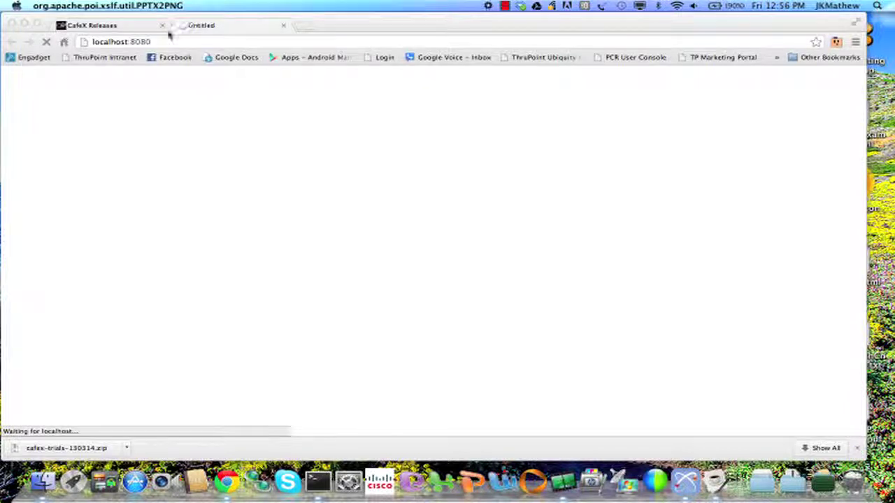
Load the Trials Environment home page at localhost:8080 in the browser
left_click(191, 43)
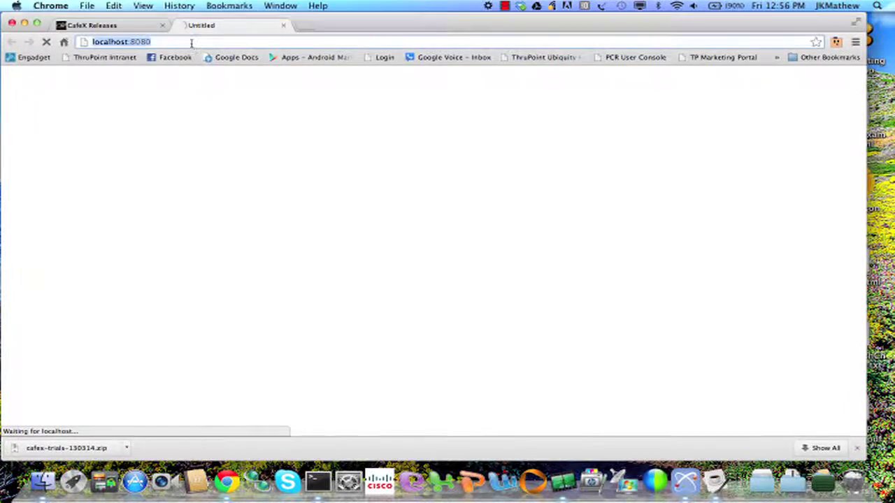
key("Return")
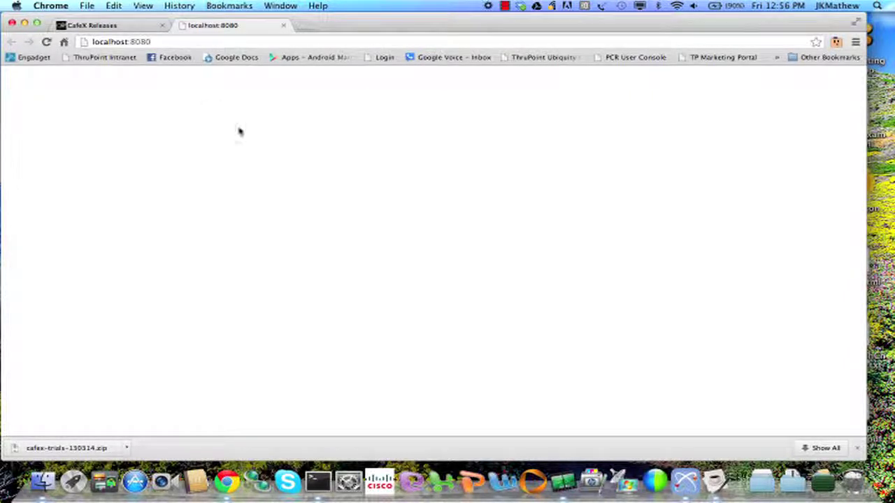
left_click(165, 42)
key("Return")
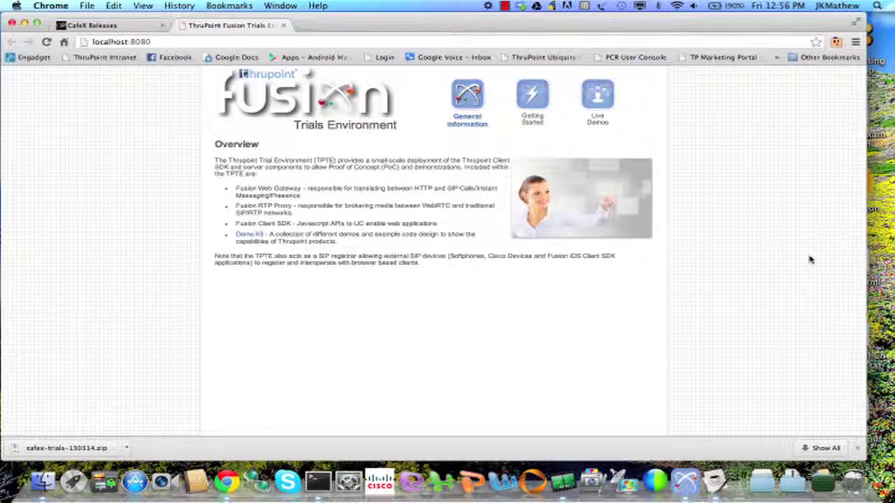
key("super+equal")
key("super+equal")
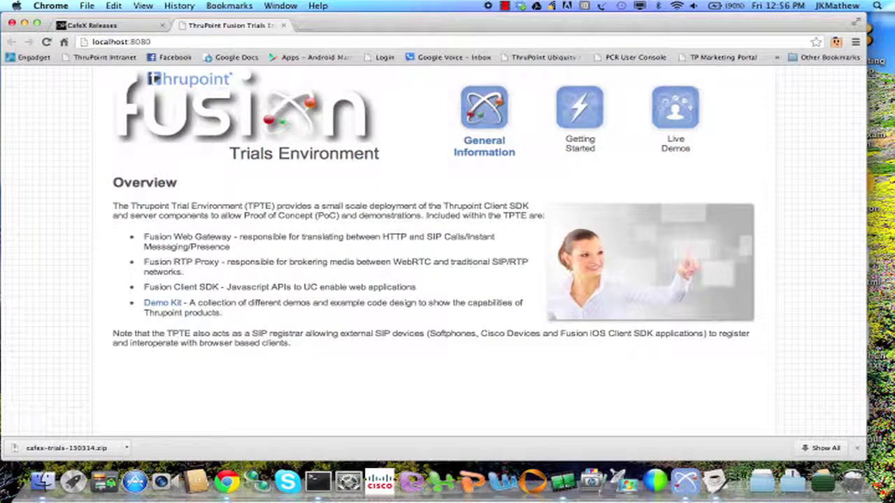
key("super+equal")
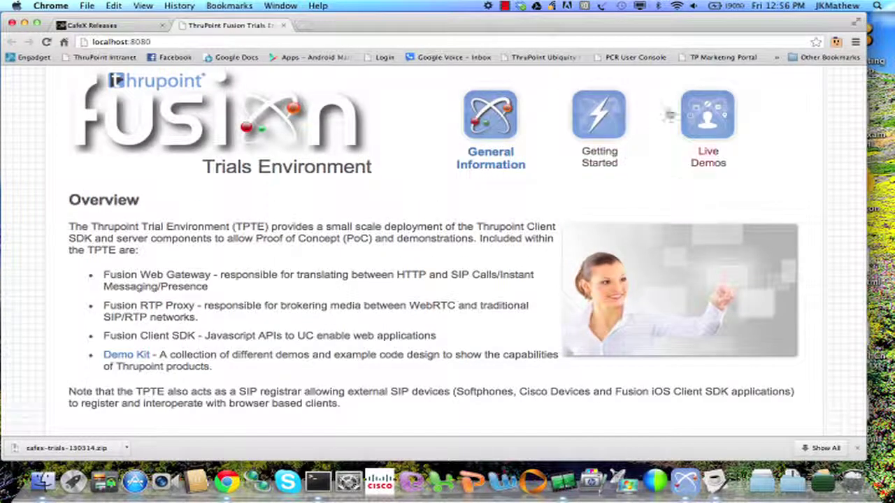
key("super+minus")
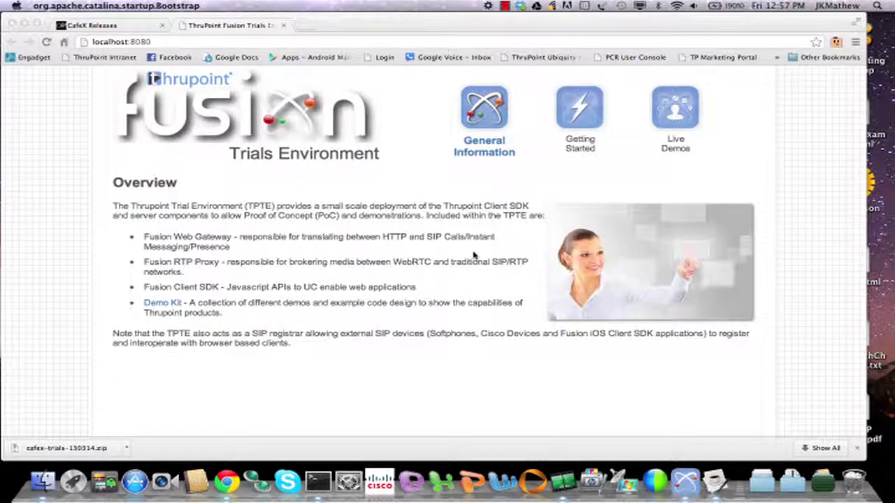
Read through the Getting Started documentation, covering setup, tested devices, SIP endpoint configuration, users and debugging
left_click(586, 117)
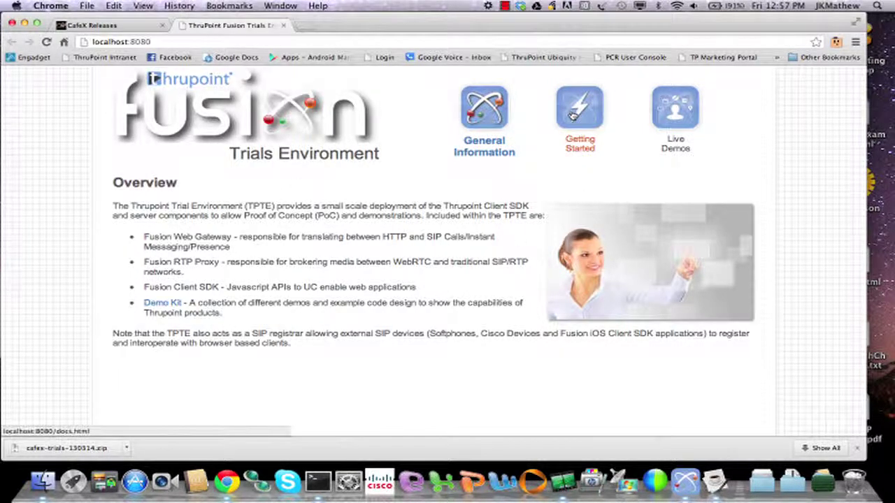
left_click(572, 116)
scroll(280, 314, "down", 6)
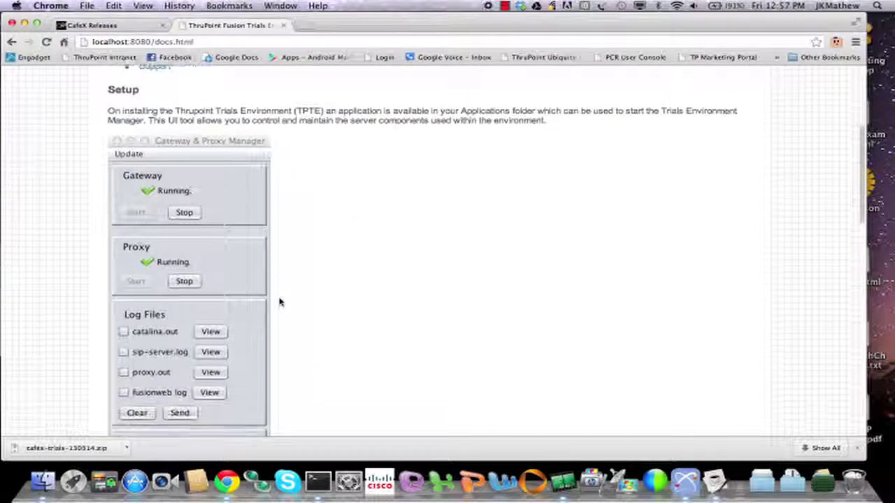
scroll(323, 320, "down", 15)
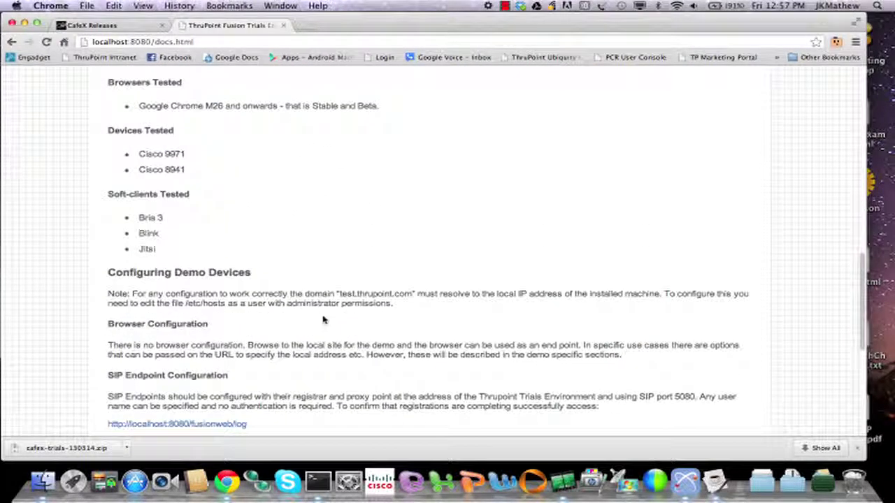
scroll(323, 319, "down", 9)
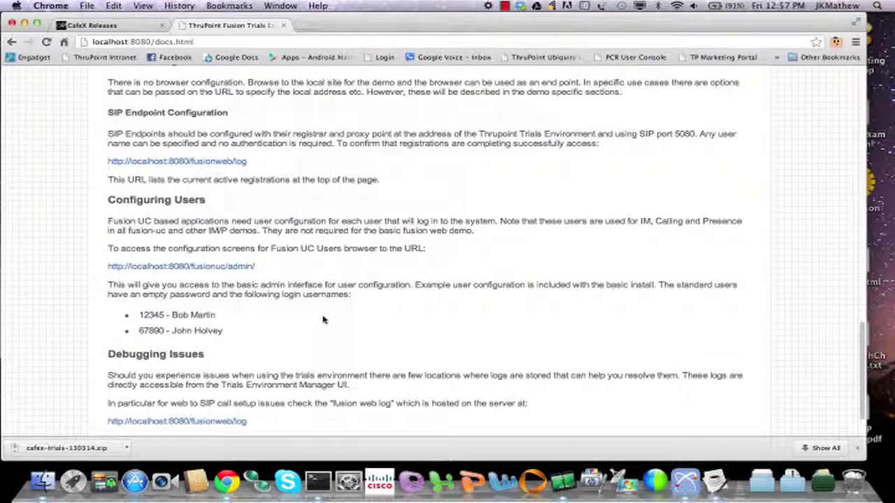
scroll(323, 320, "up", 20)
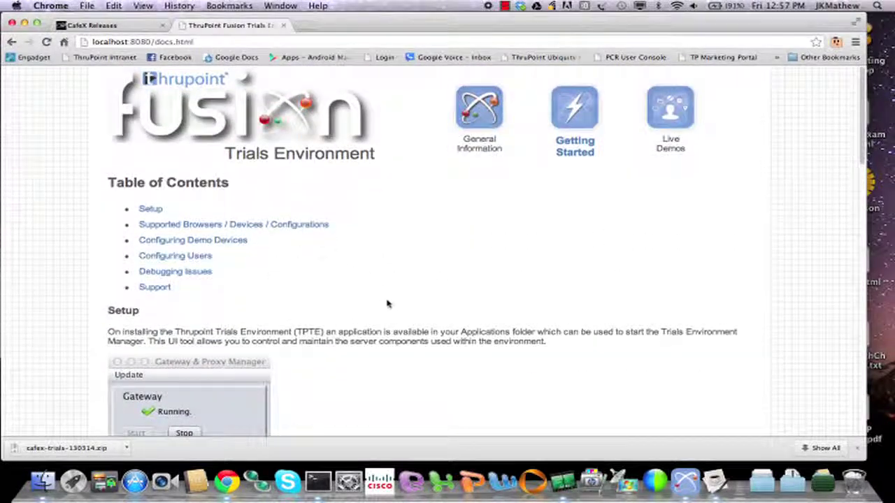
Open the Fusion Web live demo's fusionweb/test link and allow the page to use the camera and microphone
left_click(673, 125)
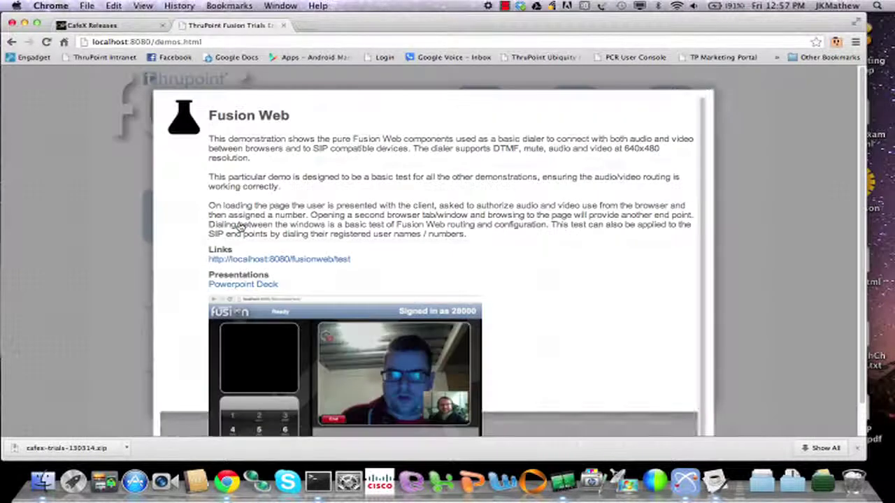
left_click(240, 227)
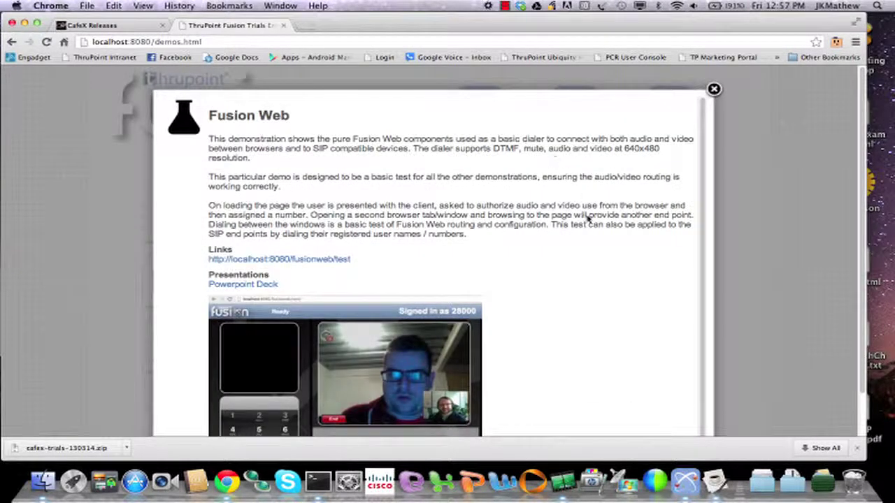
scroll(809, 189, "down", 2)
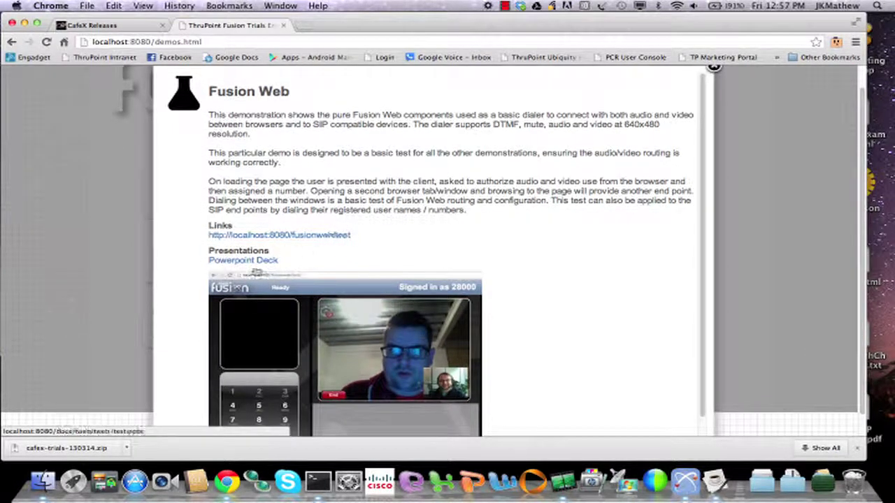
left_click(306, 240)
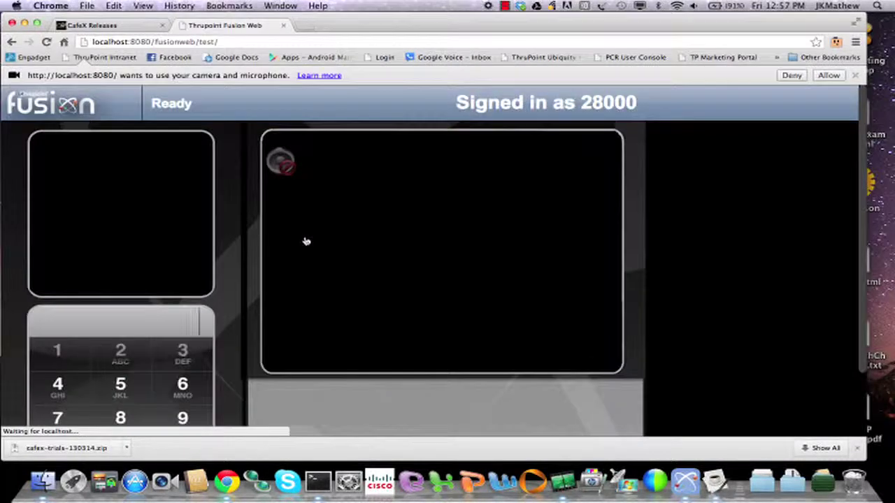
left_click(829, 75)
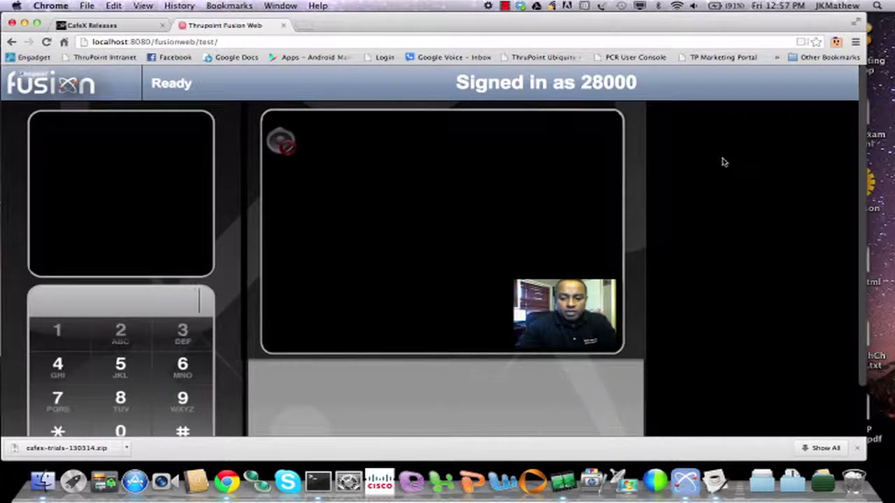
Shrink the test client page and narrow the browser window to half of the screen width
key("super+minus")
key("super+minus")
key("super+minus")
key("super+minus")
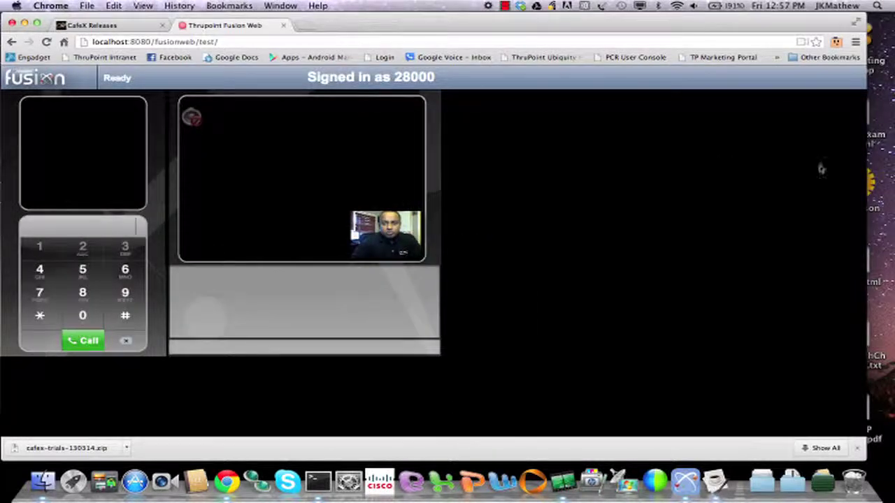
left_click_drag(865, 194, 445, 233)
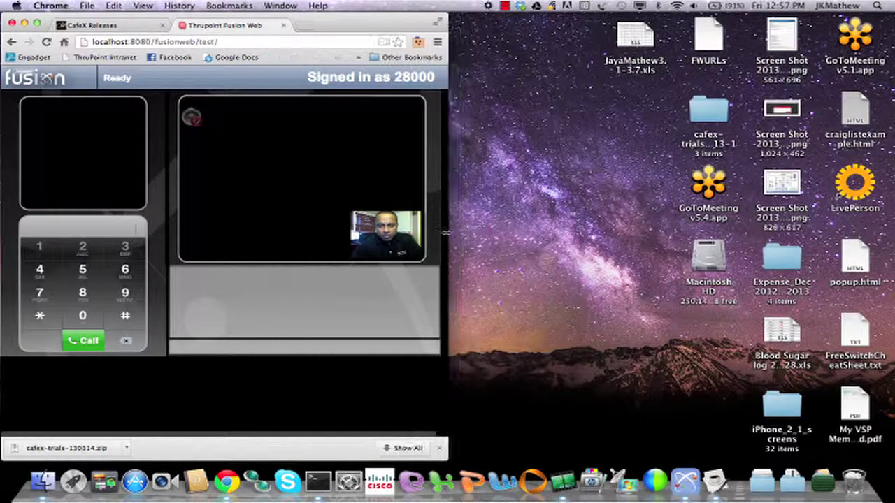
Open the Trials Environment home page at localhost:8080 in a new browser tab
left_click(302, 26)
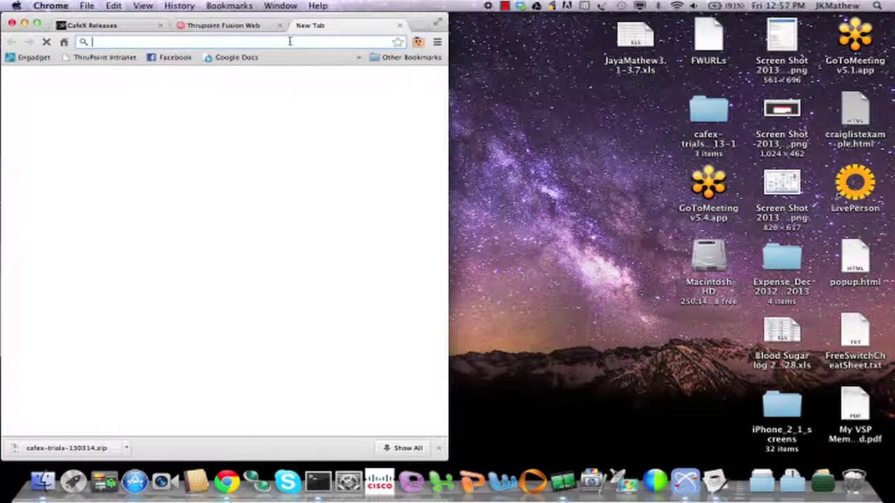
type("log")
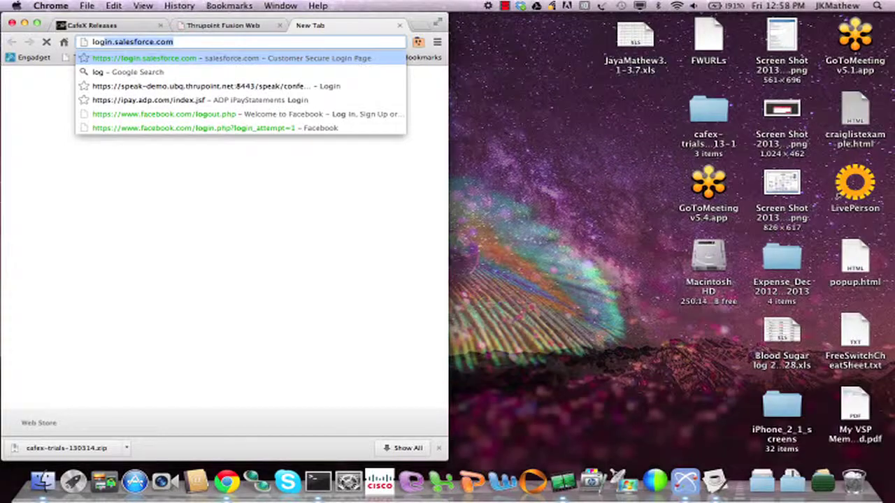
key("BackSpace")
key("BackSpace")
type("calhost:8080")
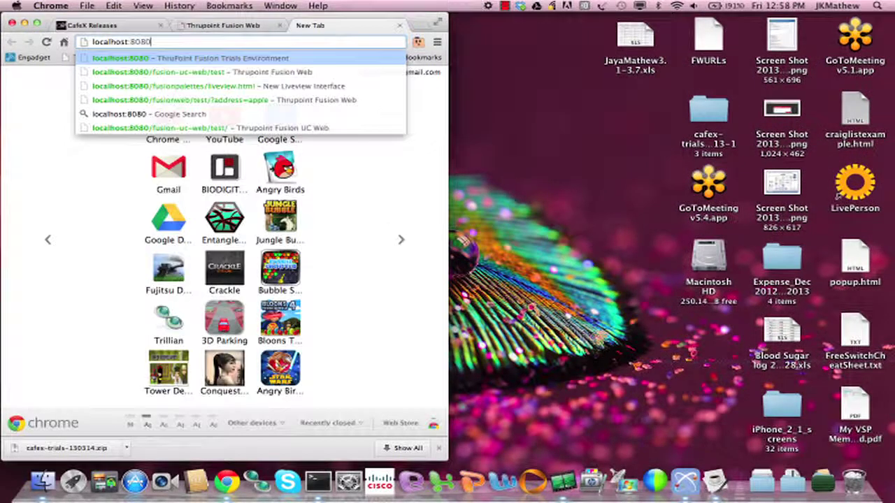
key("Return")
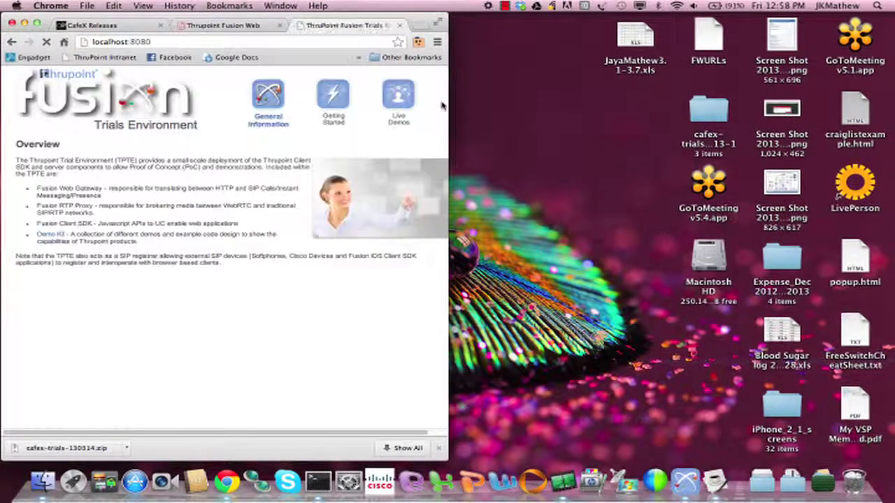
Open a second Fusion Web test client with camera and microphone allowed, and place it in its own window beside the first
left_click(402, 106)
left_click(84, 184)
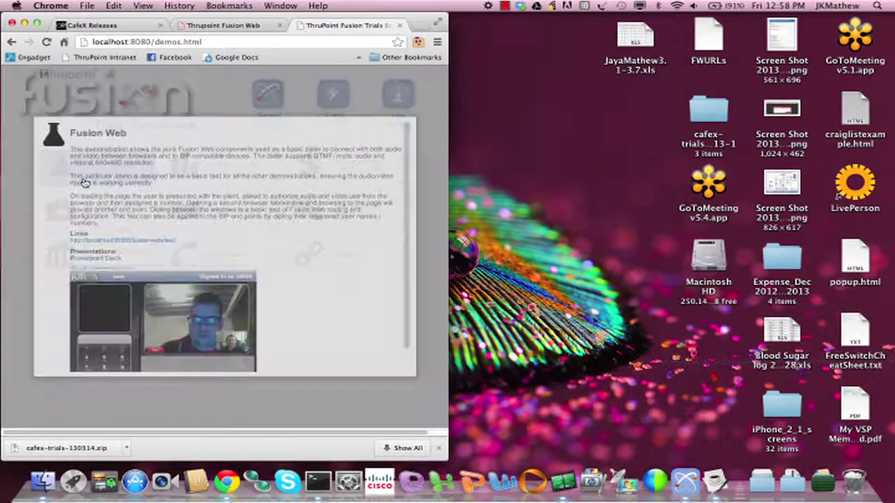
left_click(165, 242)
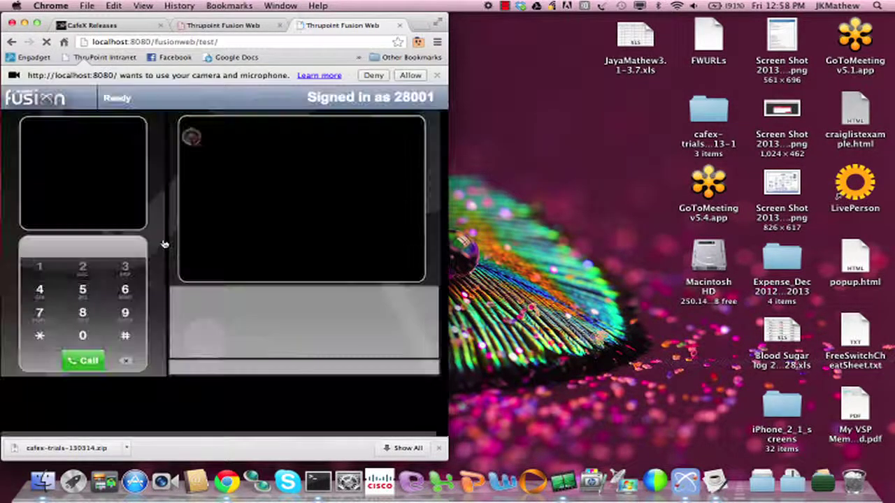
left_click(412, 77)
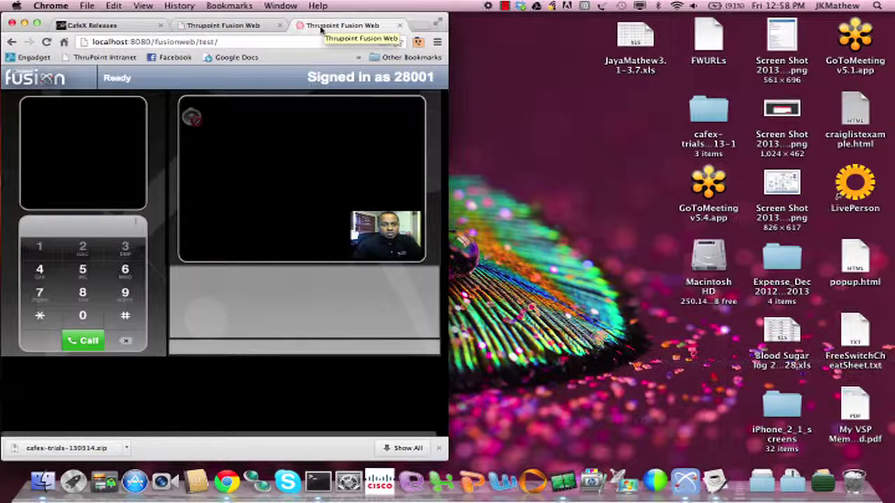
left_click_drag(320, 28, 814, 27)
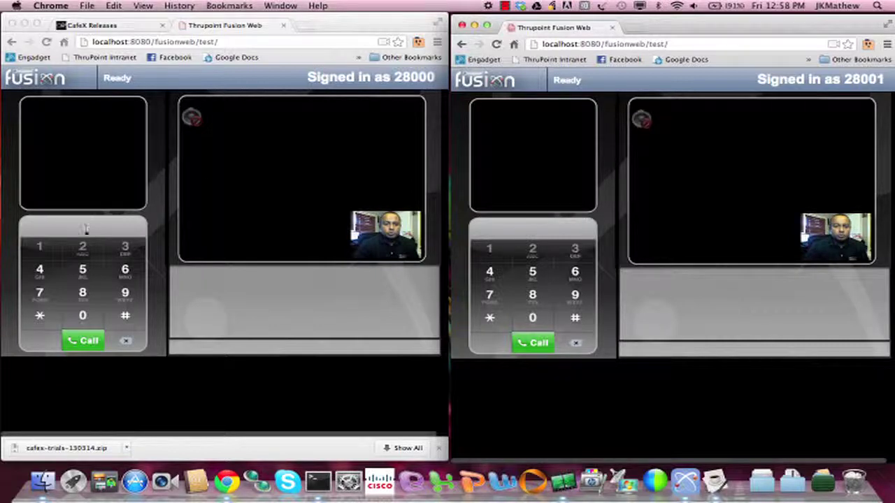
Dial the second client's extension from the first Fusion Web test client and answer the incoming video call in the second client
left_click(85, 229)
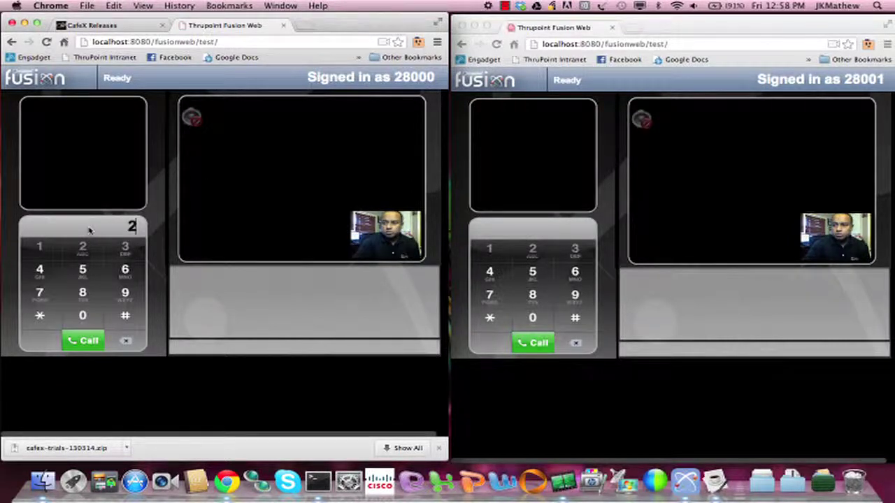
type("2800")
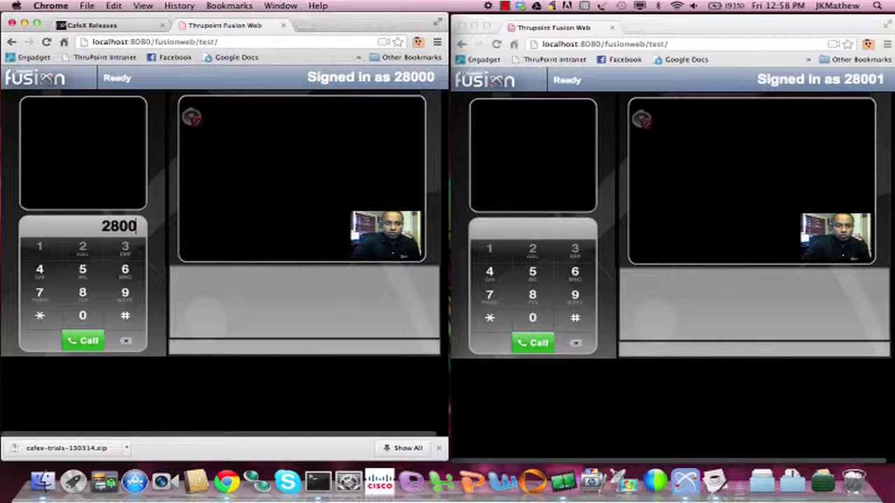
type("01")
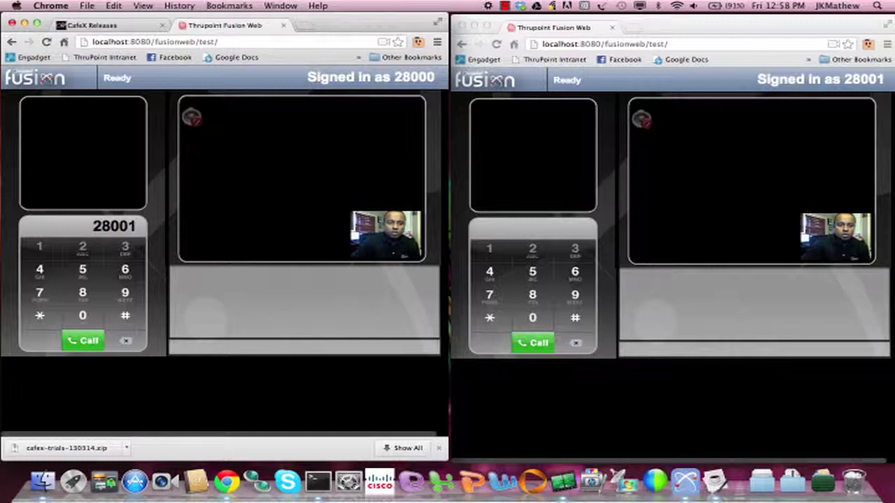
left_click(90, 343)
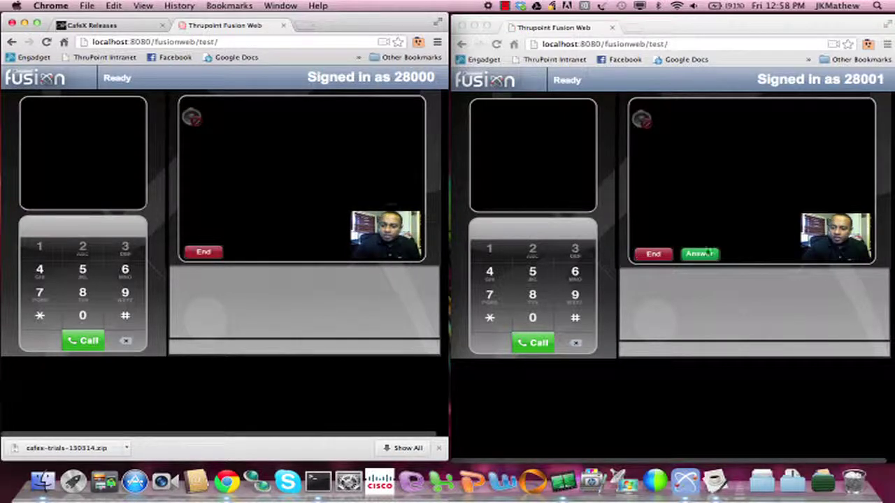
left_click(704, 256)
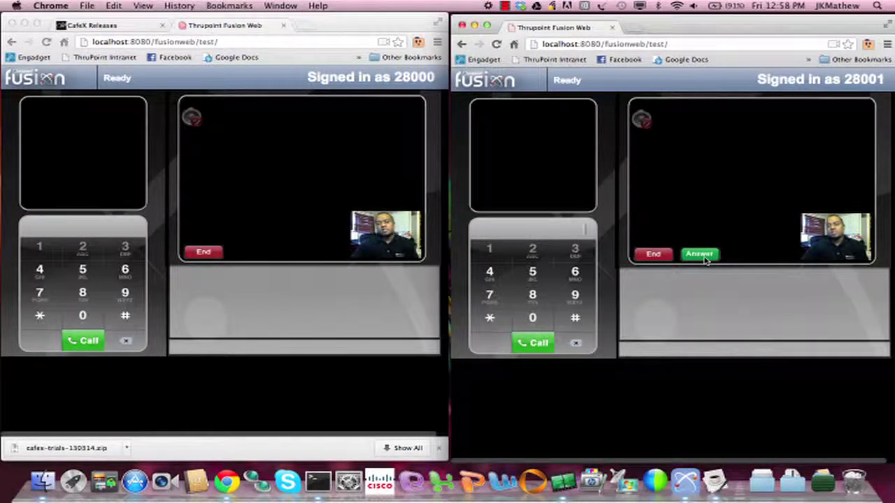
left_click(700, 255)
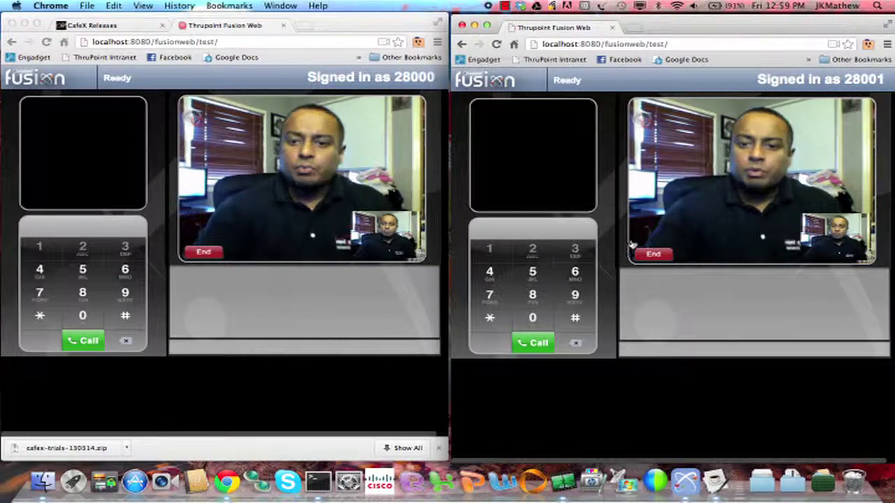
End the video call from the second test client and close that client's window
left_click(652, 254)
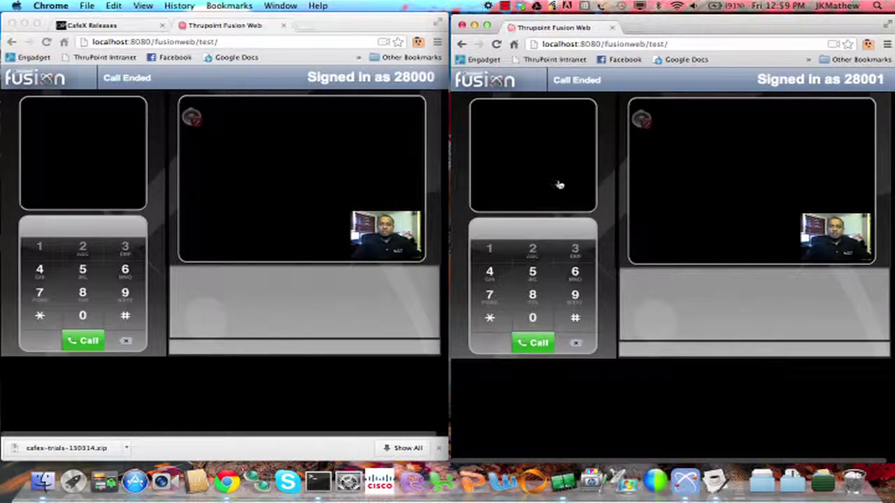
key("super+w")
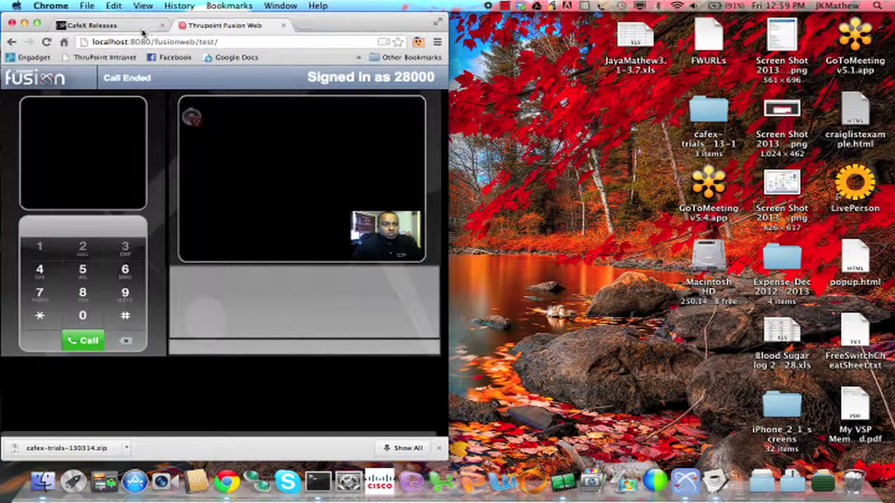
Return to the CafeX Releases page, widen its browser window, and show the Releases table with the trial environment downloads
left_click(126, 26)
left_click_drag(447, 97, 801, 104)
scroll(765, 148, "down", 1)
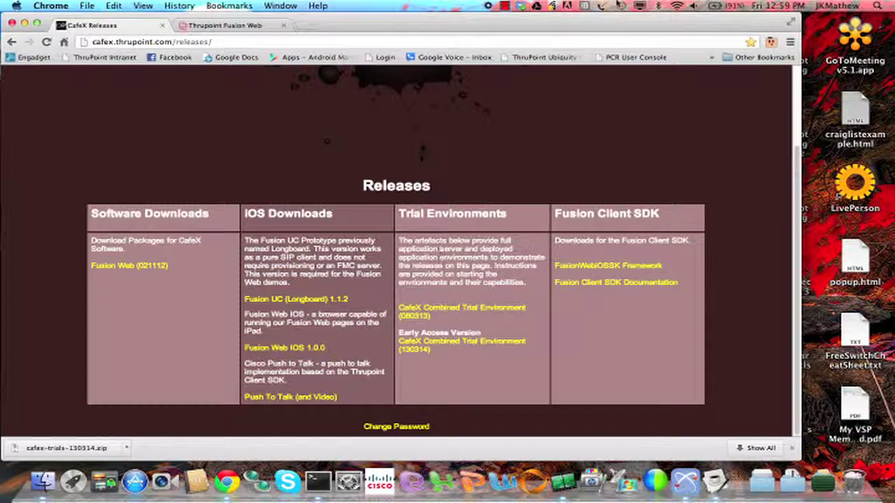
left_click(507, 6)
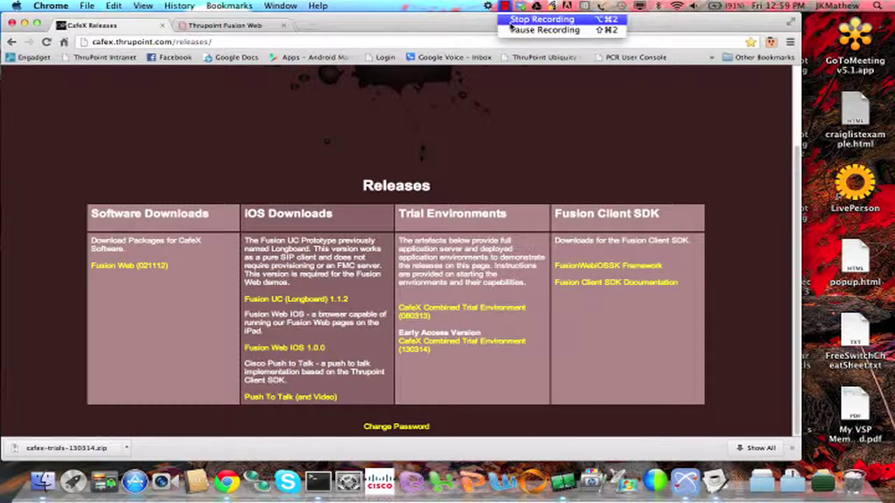